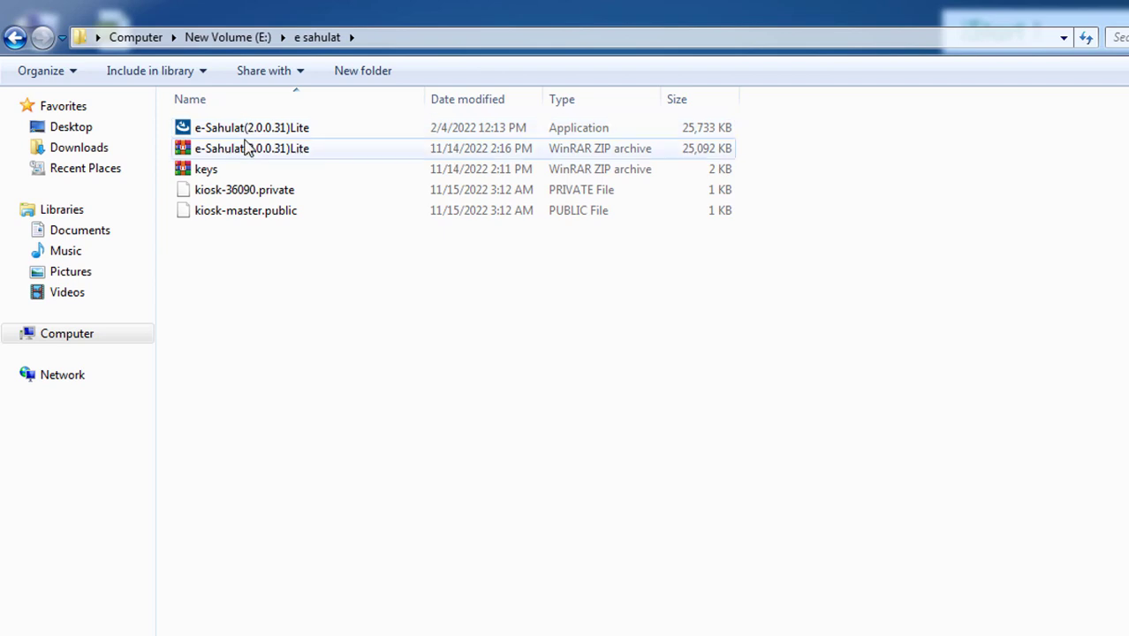
Try running e-Sahulat(2.0.0.31)Lite.exe, dismiss the access-denied error, and bring up the leftover asw file's menu
click(288, 132)
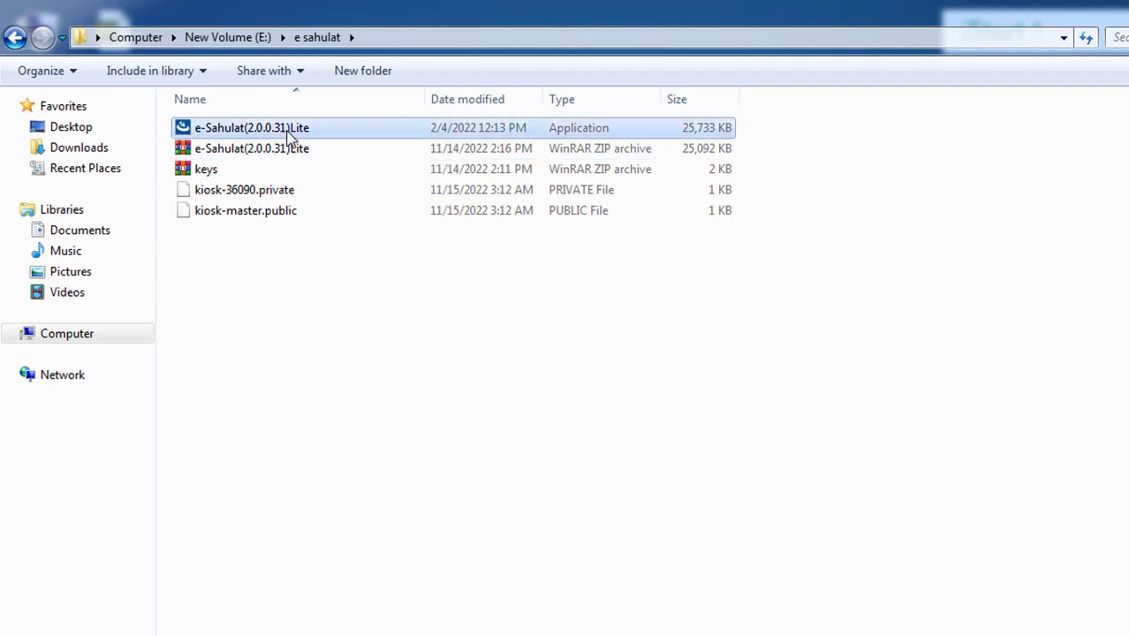
double_click(288, 133)
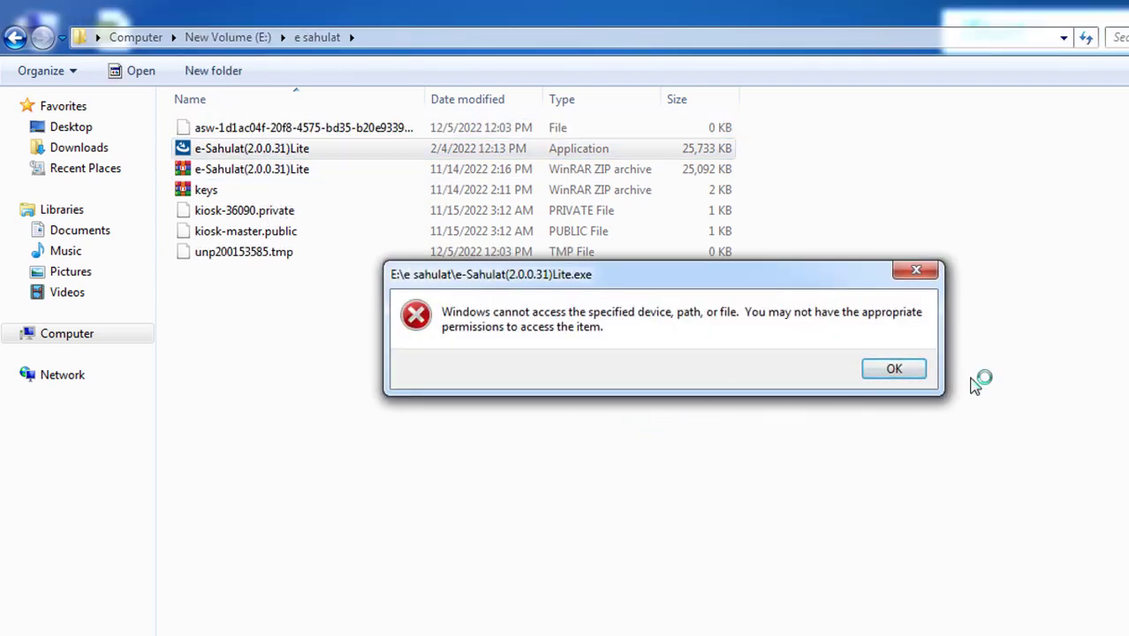
click(893, 372)
click(352, 134)
right_click(351, 130)
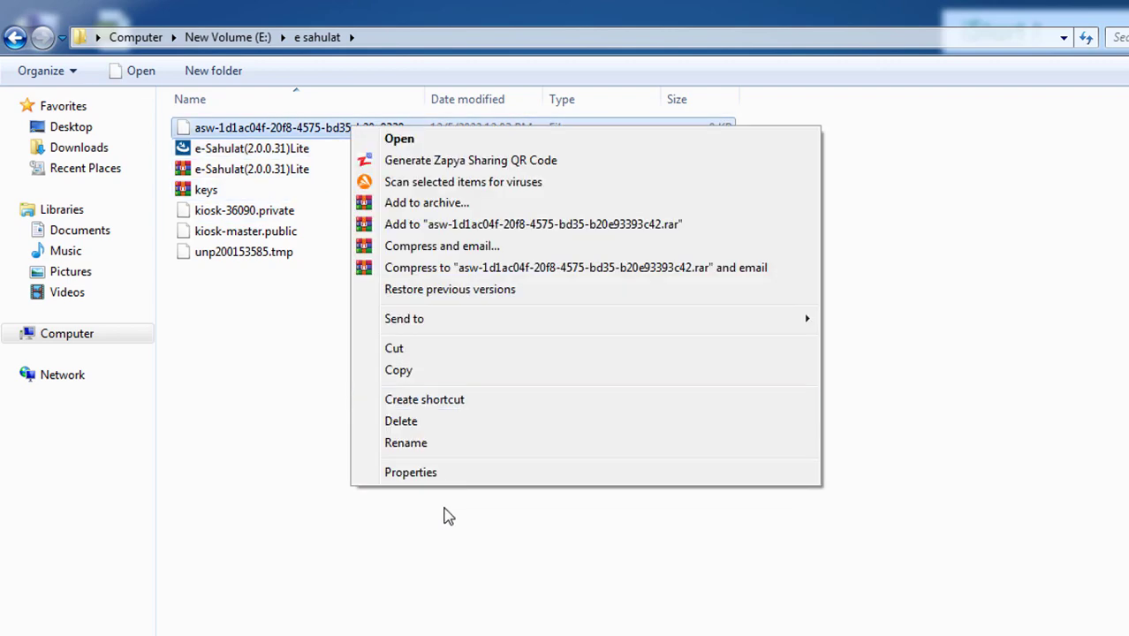
Attempt deleting the leftover asw file, close the antivirus notification, and cancel the deletion
click(415, 422)
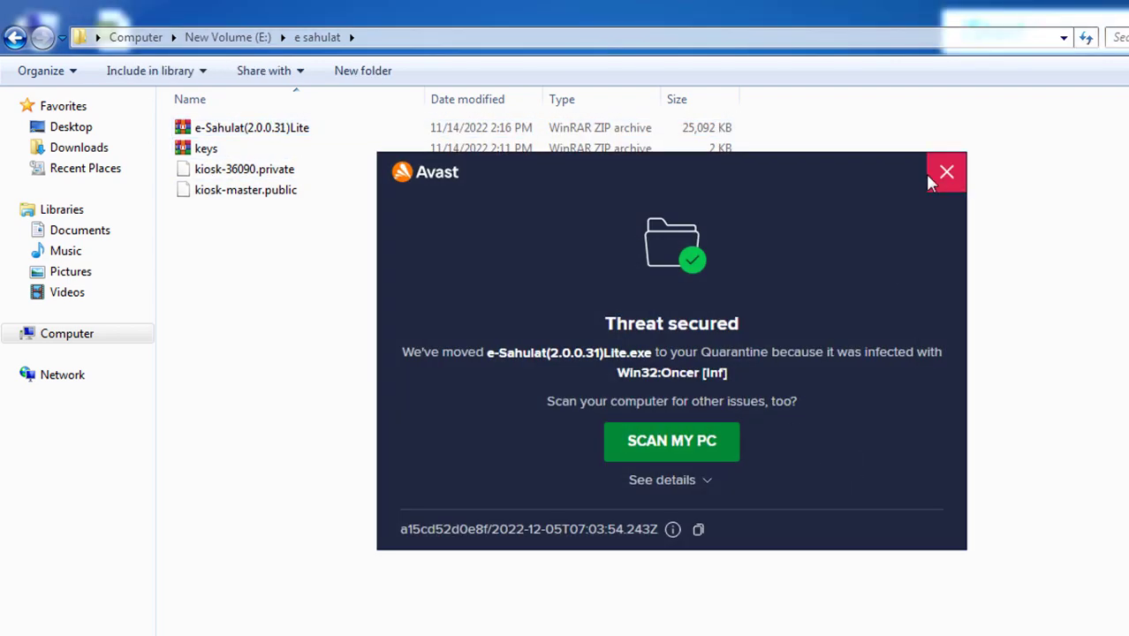
click(945, 171)
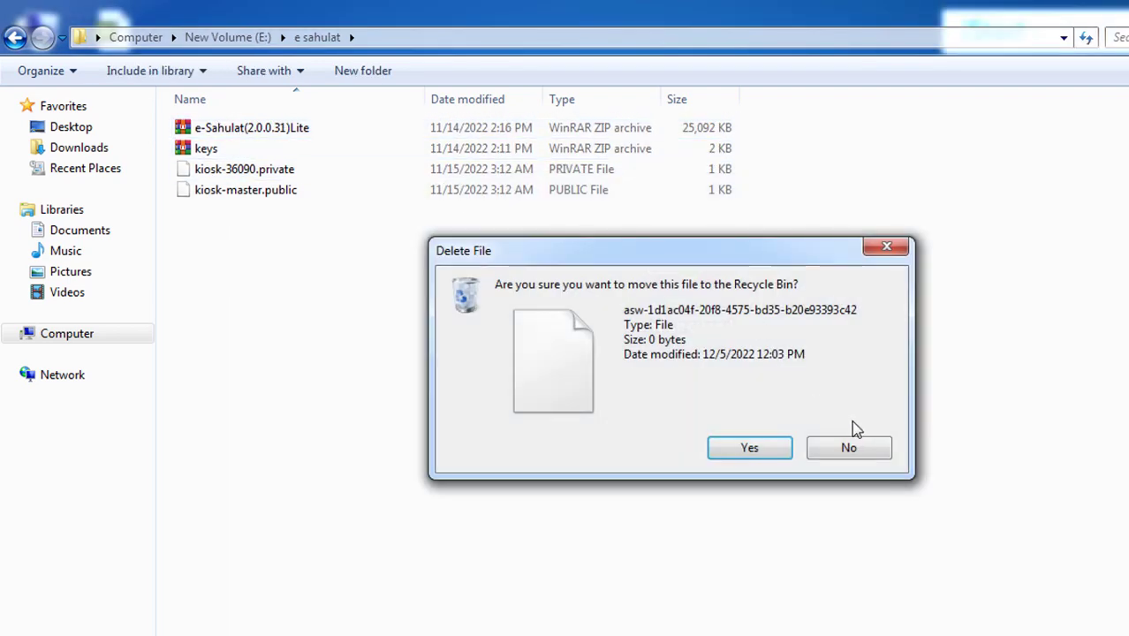
click(846, 449)
Extract the zip to e-Sahulat(2.0.0.31)Lite\ and start the setup inside it
right_click(279, 133)
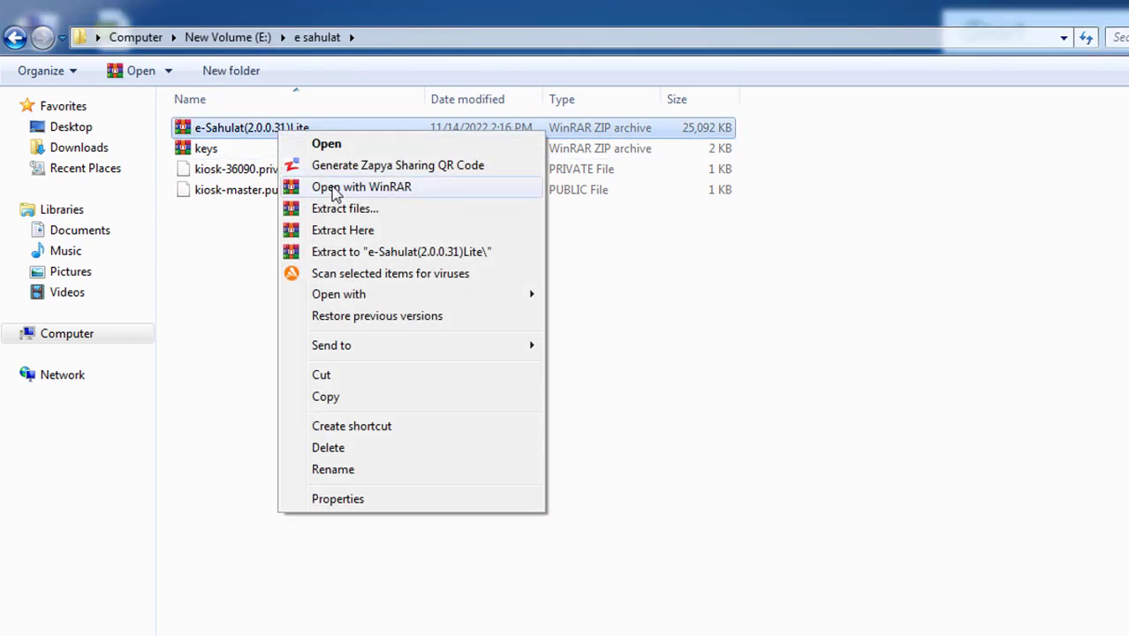
click(308, 252)
click(525, 355)
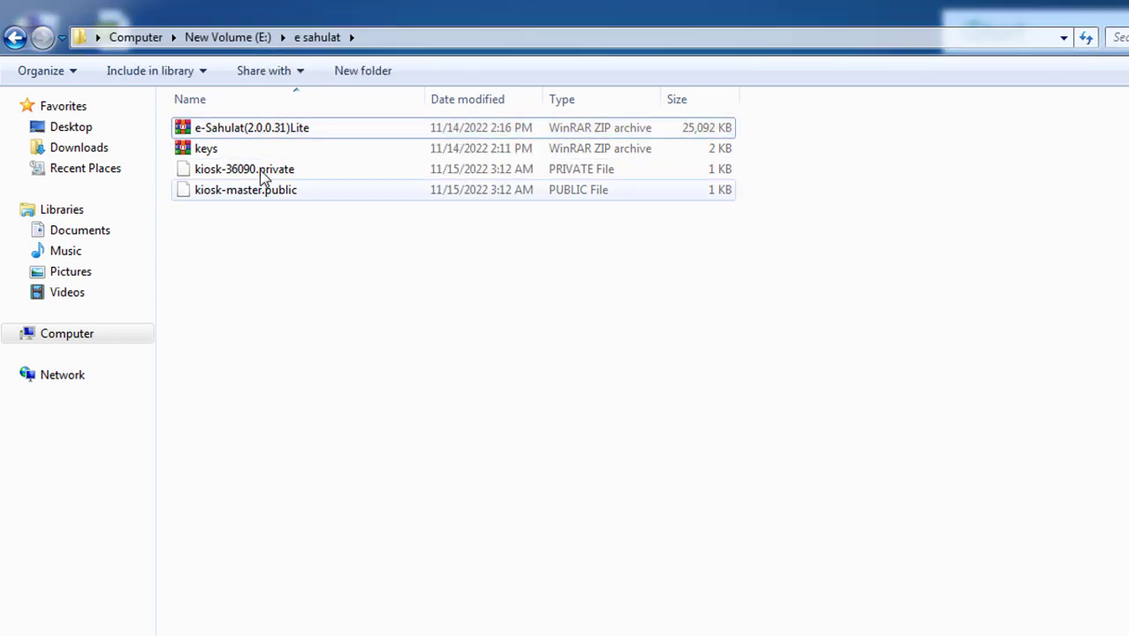
double_click(249, 128)
click(250, 129)
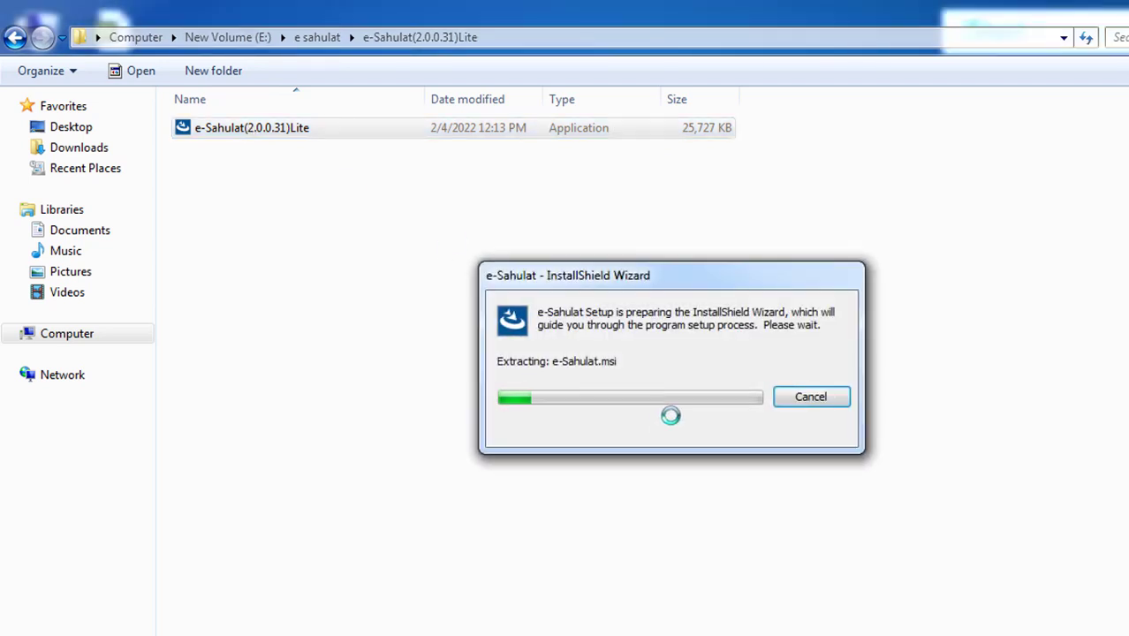
Back in e sahulat, delete both kiosk key files to the Recycle Bin, then return to the installer
click(15, 37)
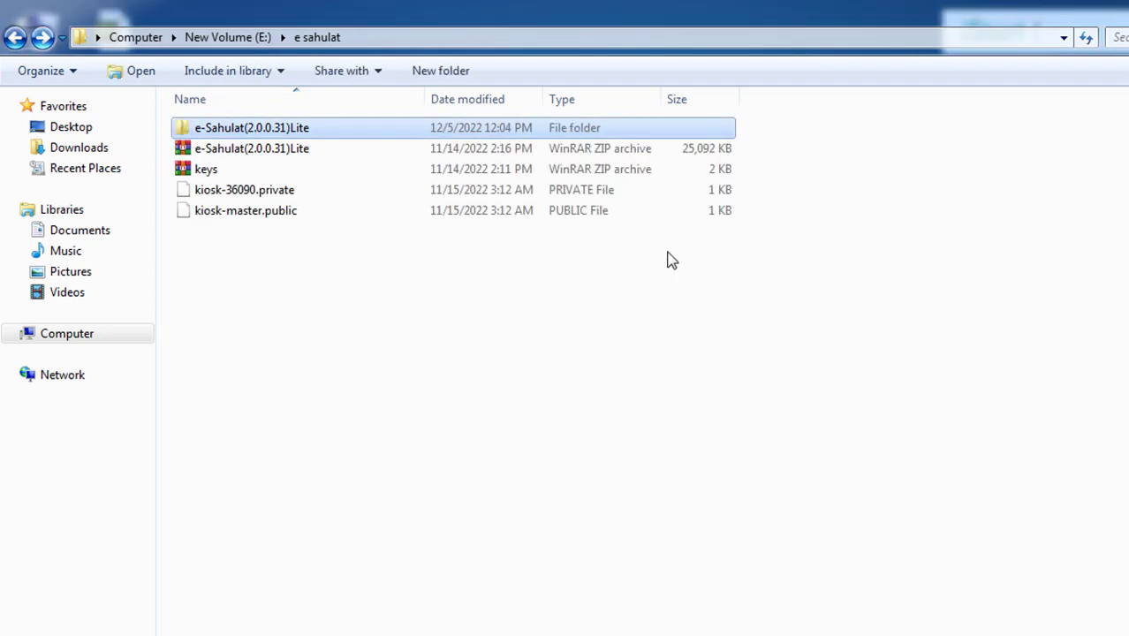
click(210, 173)
drag(300, 290, 290, 189)
right_click(290, 189)
click(468, 442)
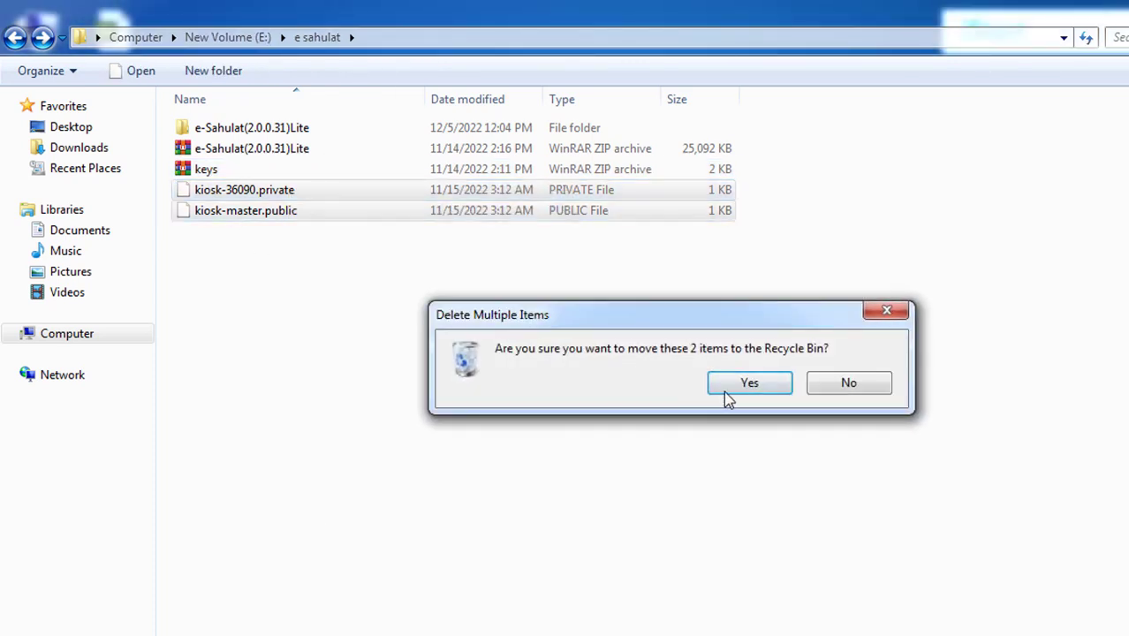
key(Return)
key(alt+Tab)
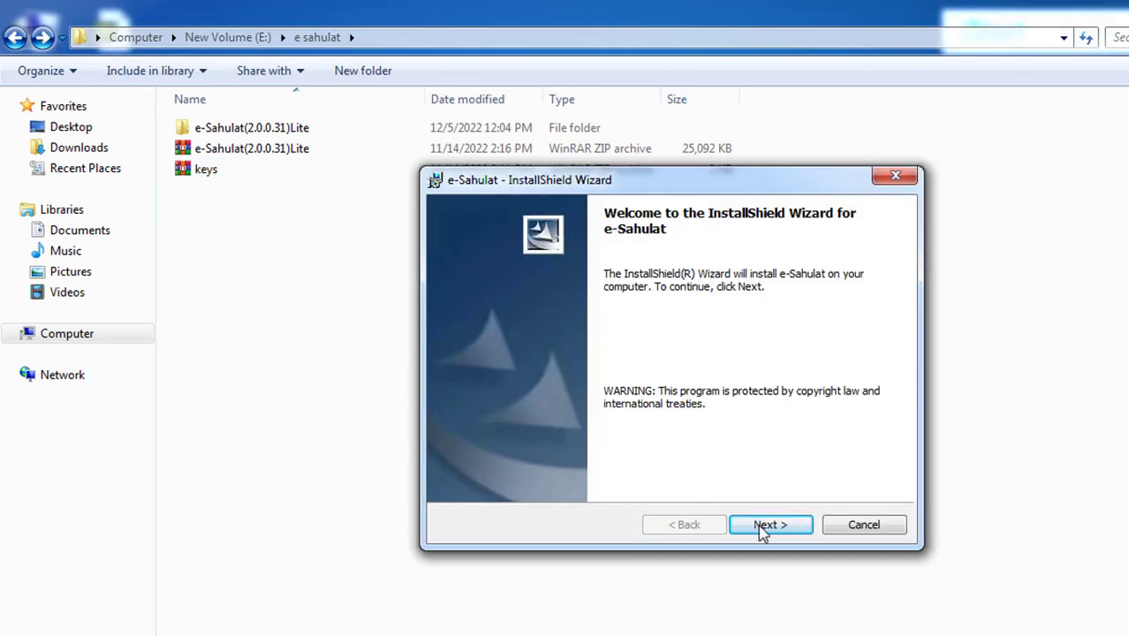
Start the e-Sahulat installation and extract keys.zip into a keys folder
click(765, 524)
click(768, 525)
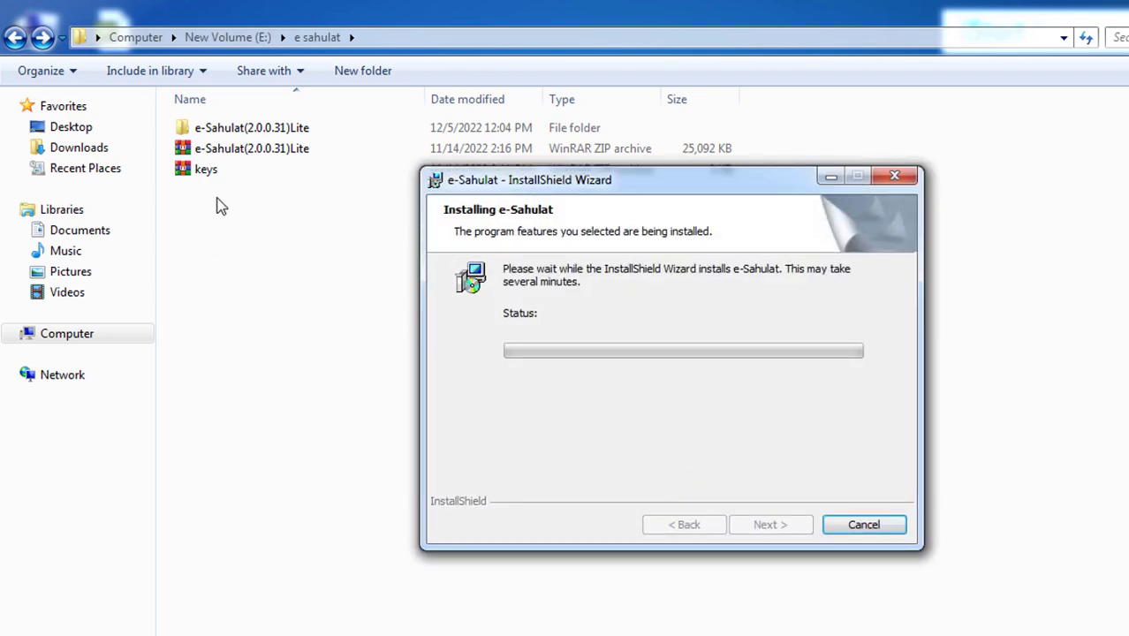
right_click(211, 170)
click(289, 292)
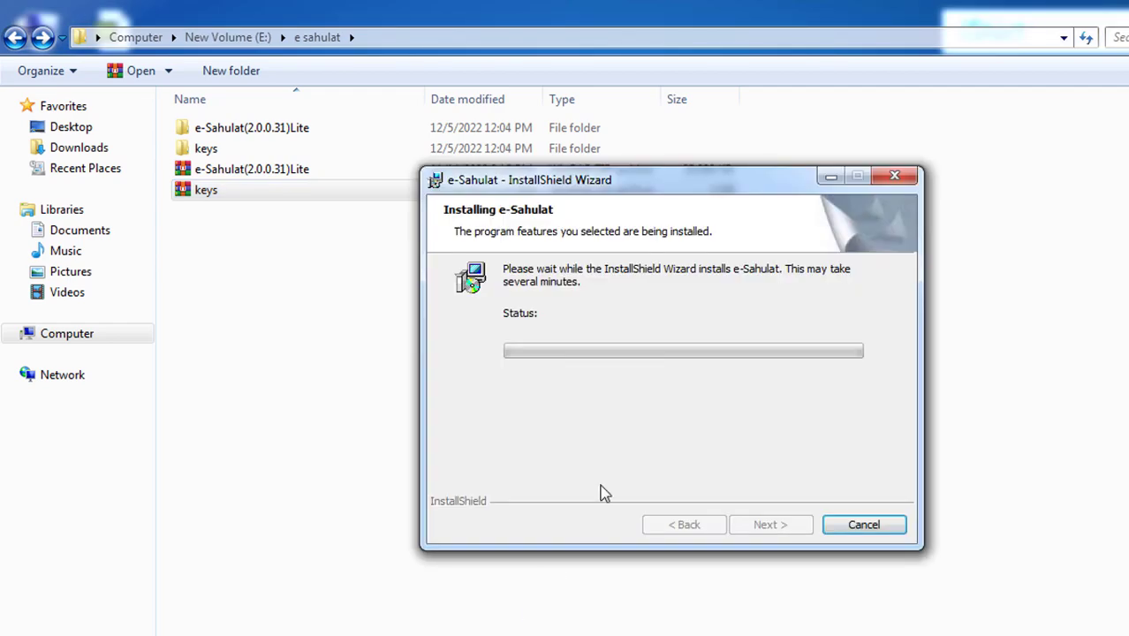
Close the Explorer window and finish the InstallShield Wizard
drag(782, 7, 627, 186)
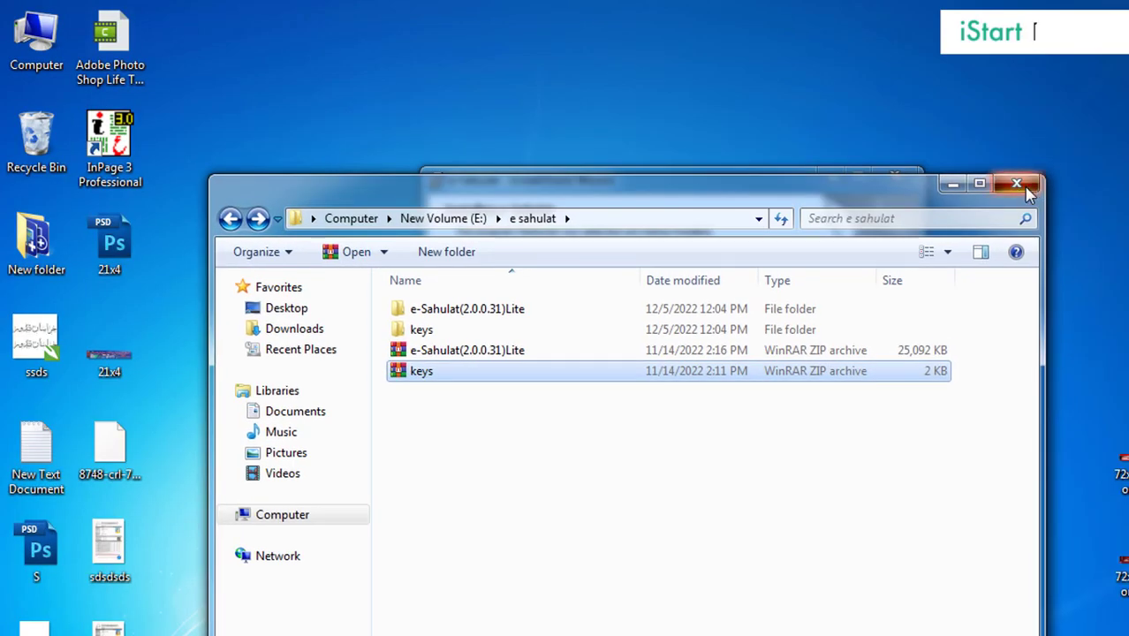
click(1010, 184)
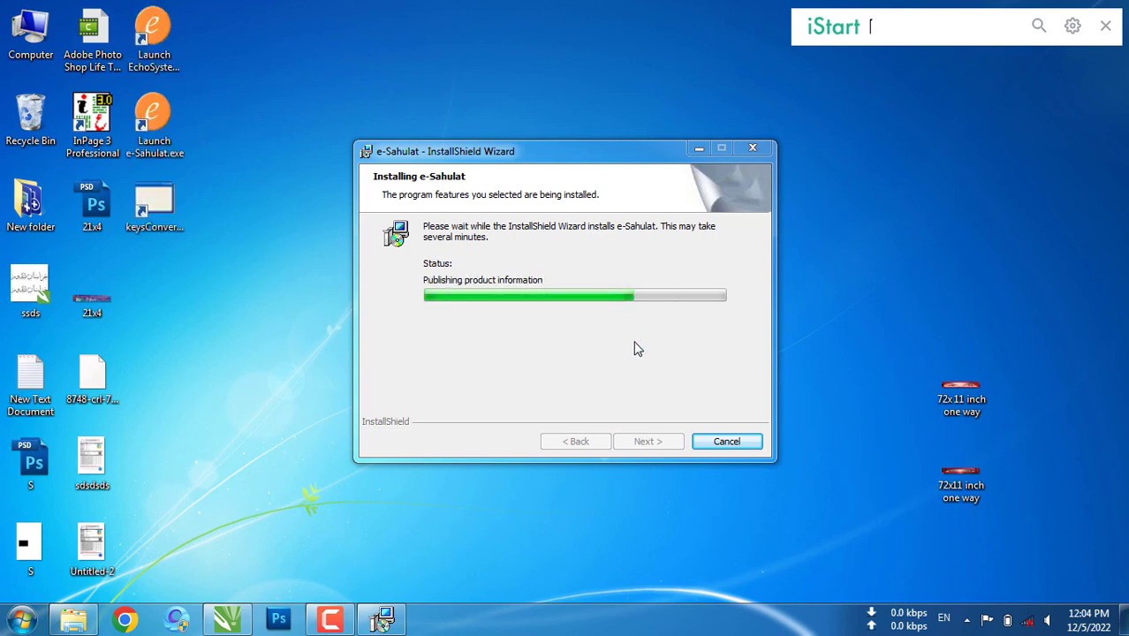
click(666, 442)
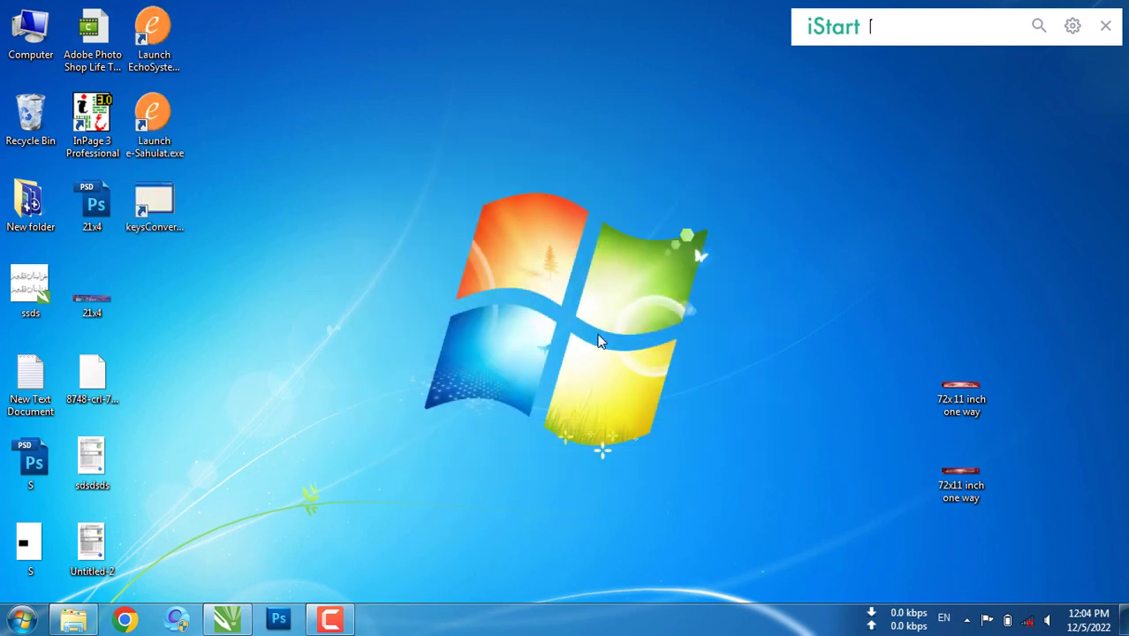
Run keysConverter, close its console, and open C:\kiosk\keys in Explorer
double_click(154, 204)
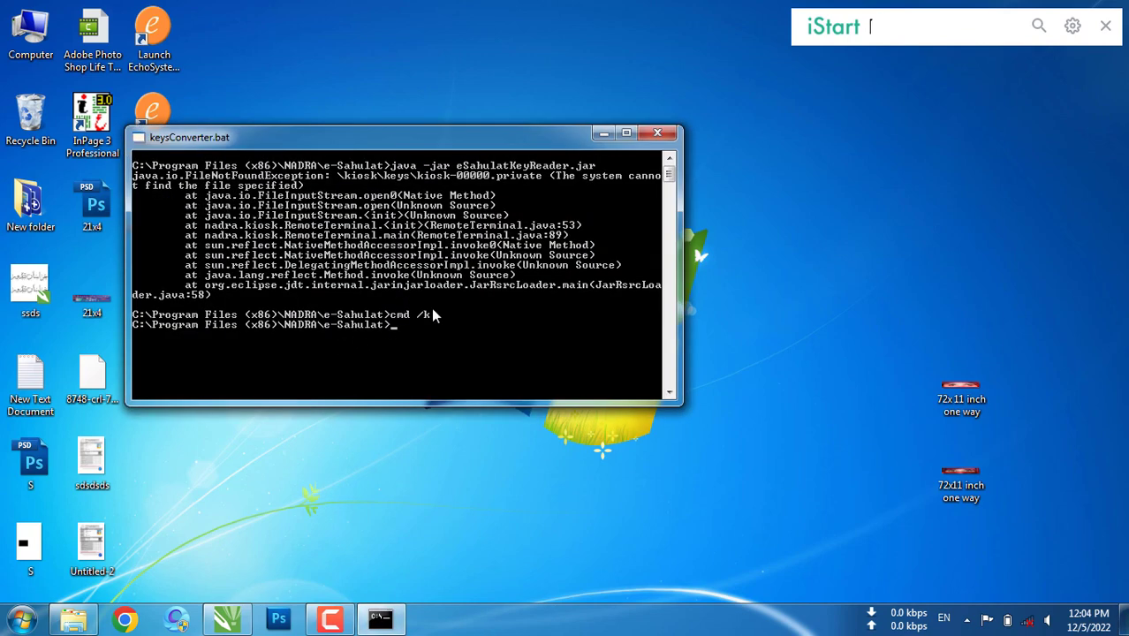
click(657, 133)
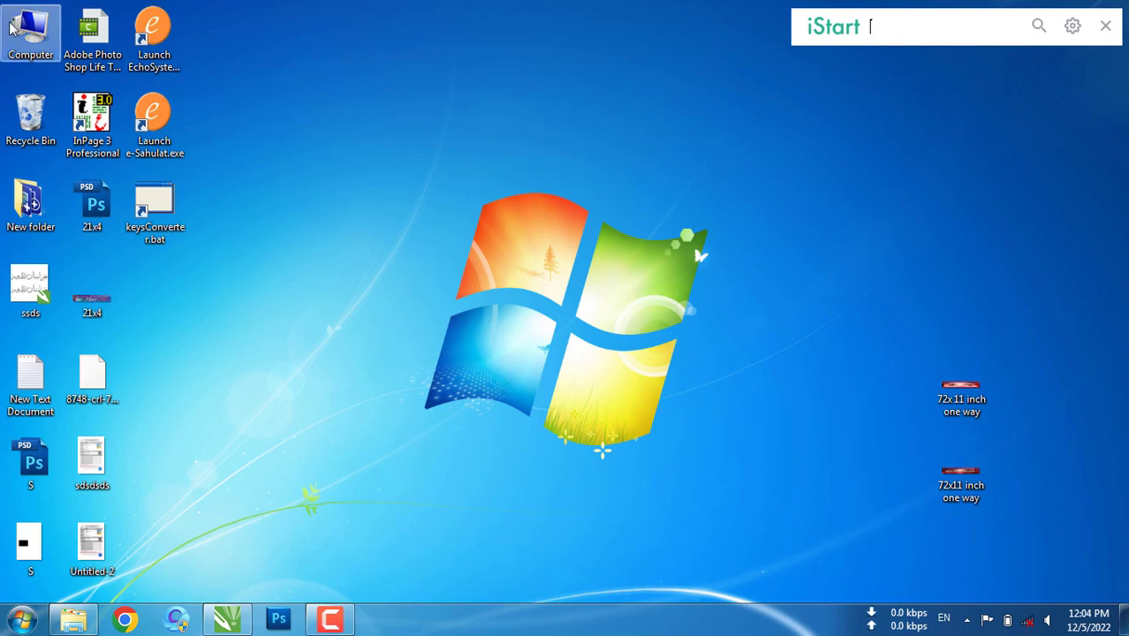
double_click(30, 33)
double_click(351, 238)
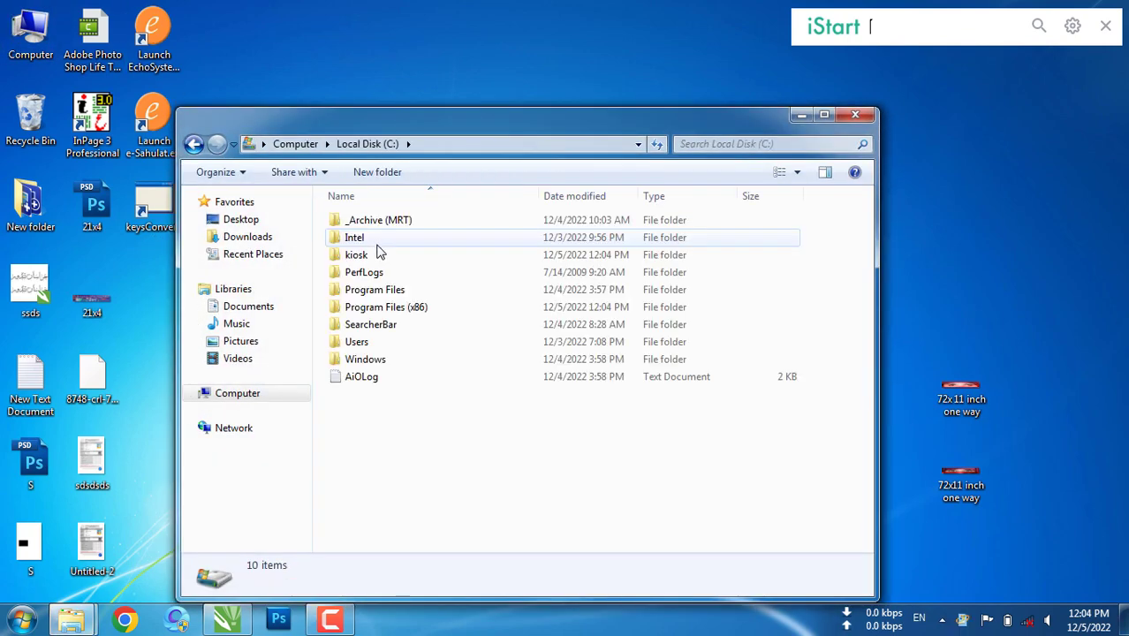
double_click(358, 256)
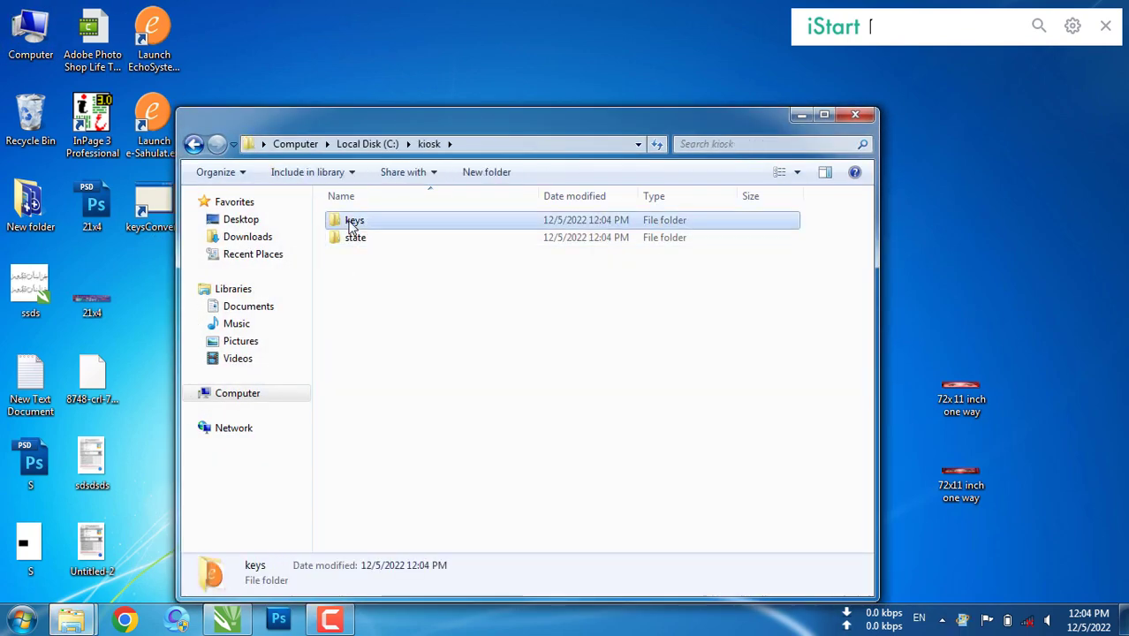
double_click(354, 220)
drag(283, 133, 443, 184)
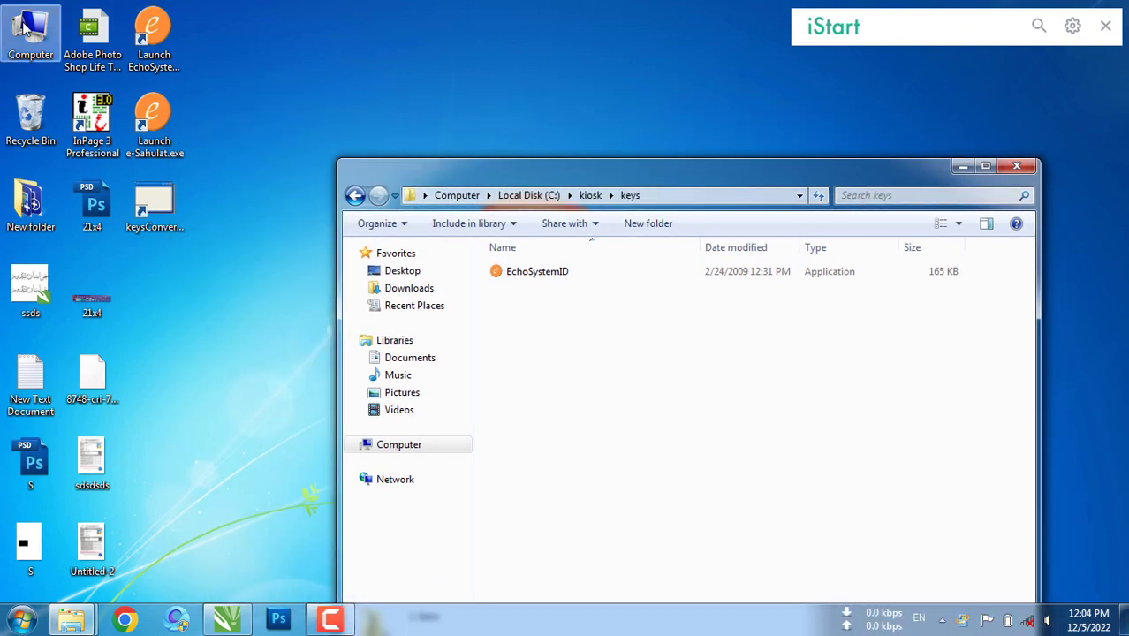
Copy both key files from E:\e sahulat\keys
mouse_move(73, 618)
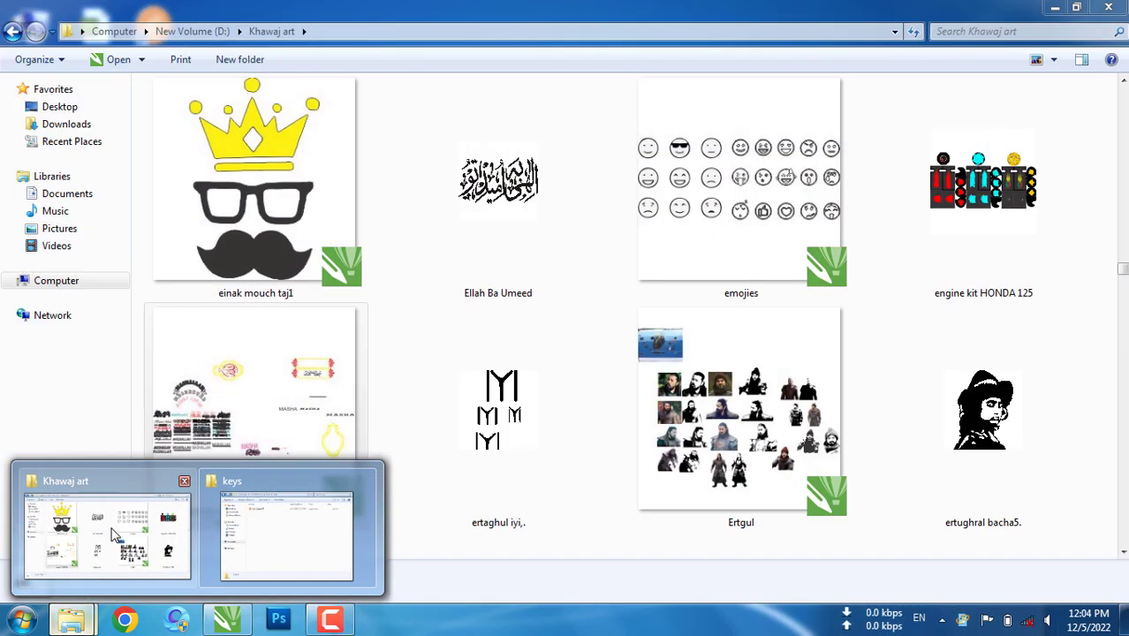
click(115, 534)
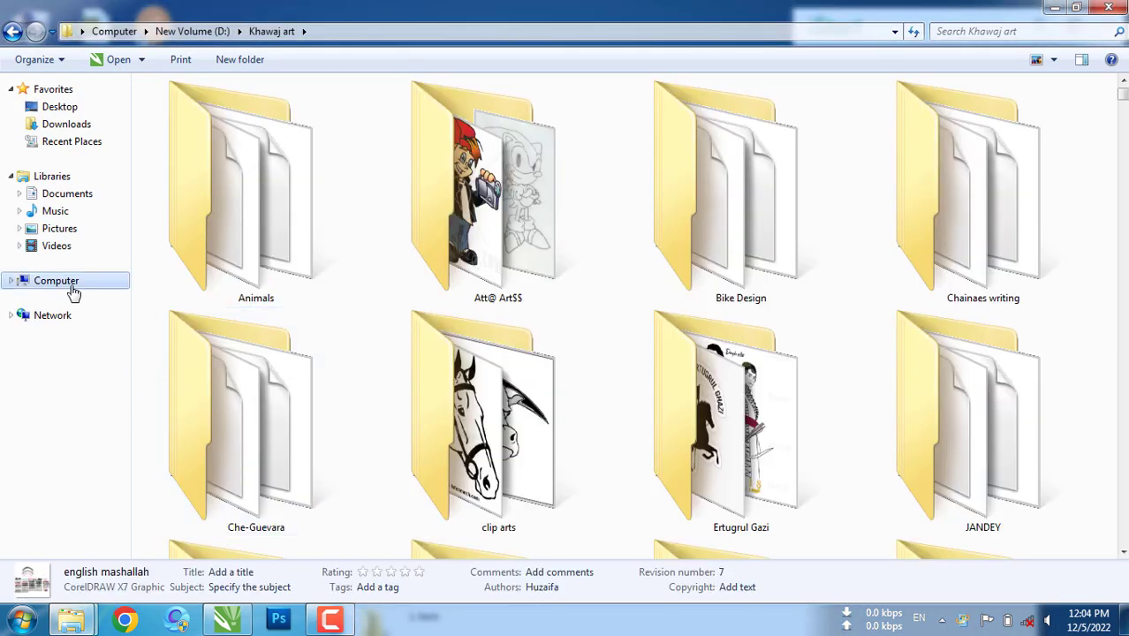
click(72, 283)
double_click(617, 141)
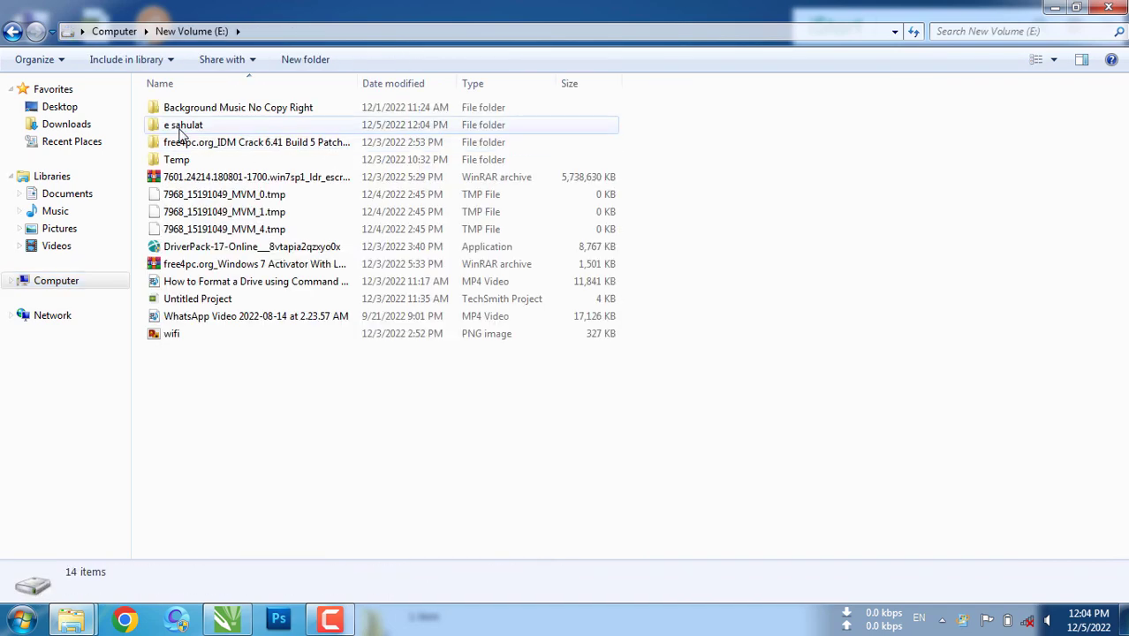
double_click(185, 121)
double_click(184, 122)
drag(234, 159, 225, 97)
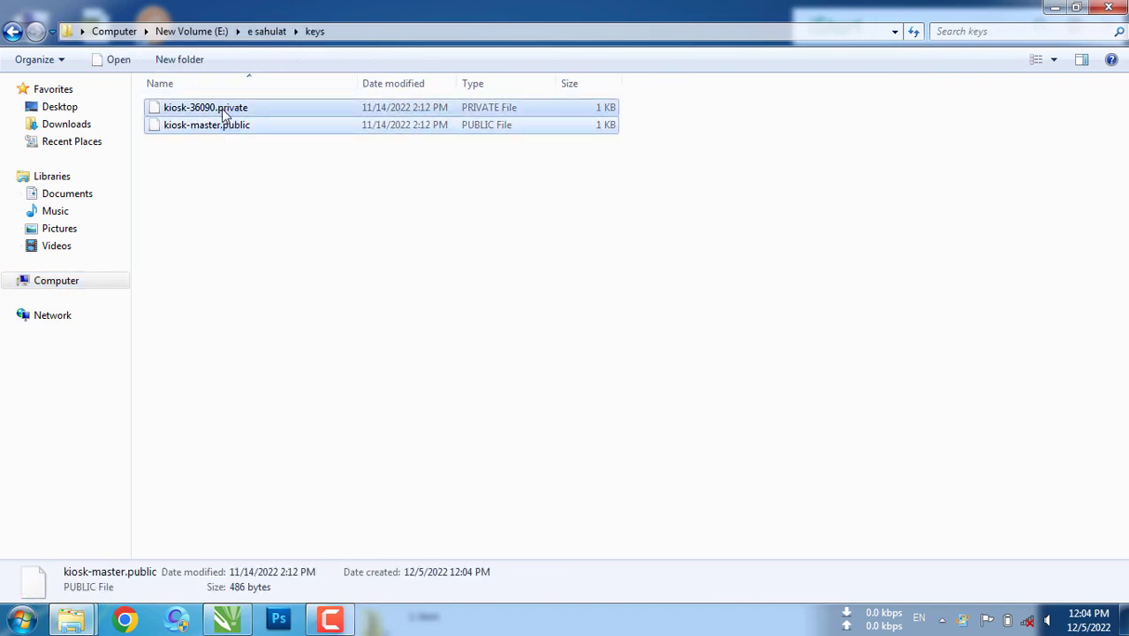
right_click(223, 107)
click(269, 282)
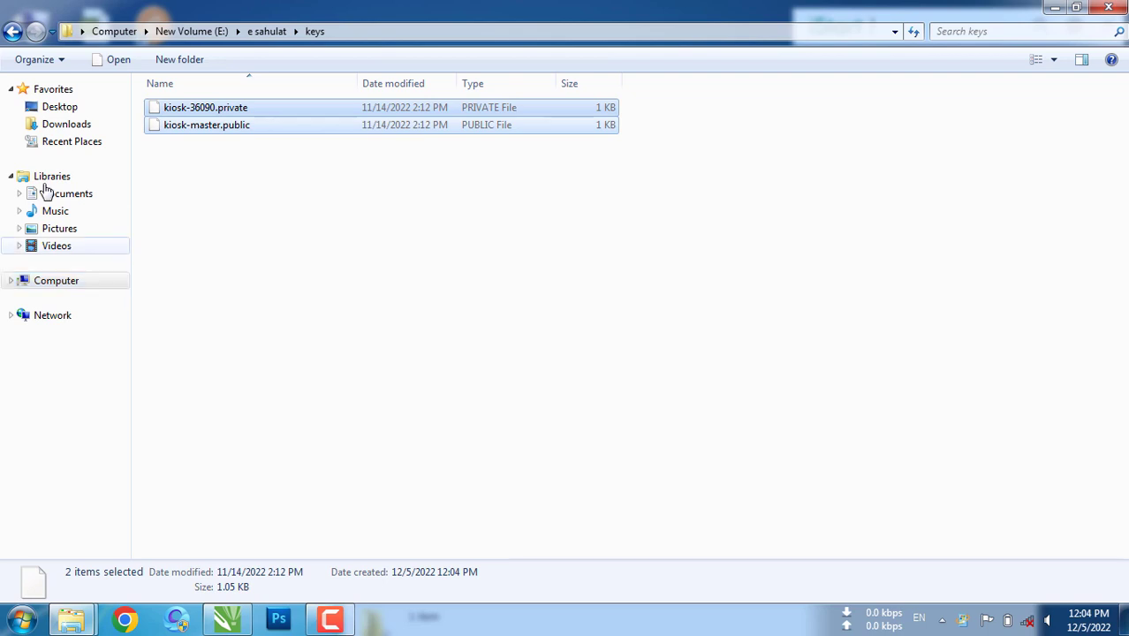
Paste the copied key files into C:\kiosk\keys
click(11, 32)
click(12, 31)
click(11, 32)
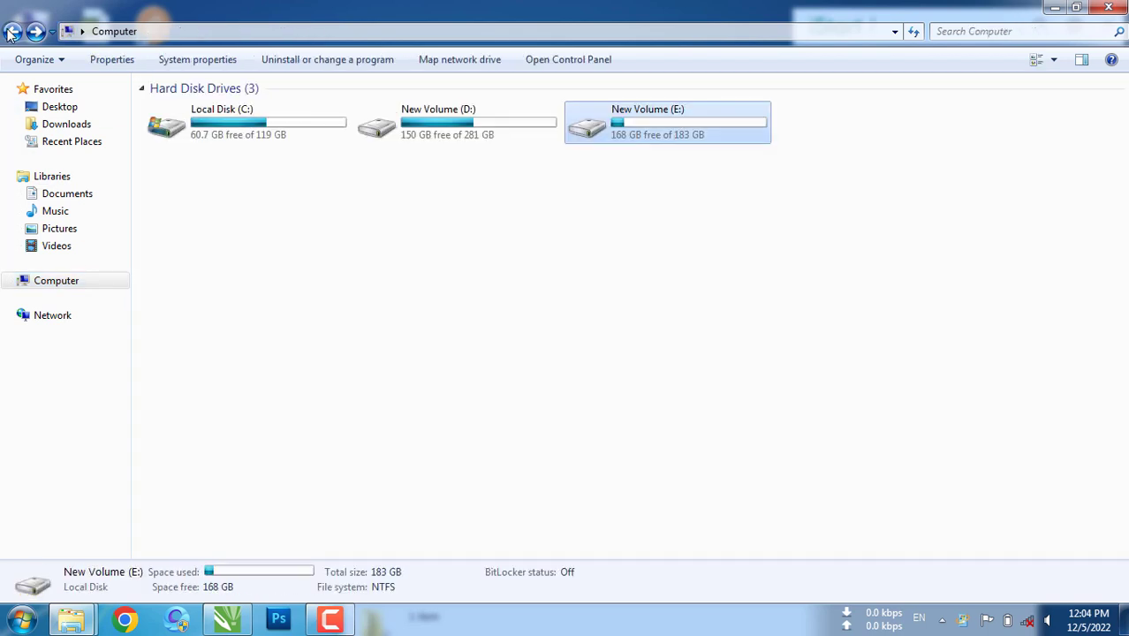
click(212, 144)
double_click(212, 144)
double_click(181, 144)
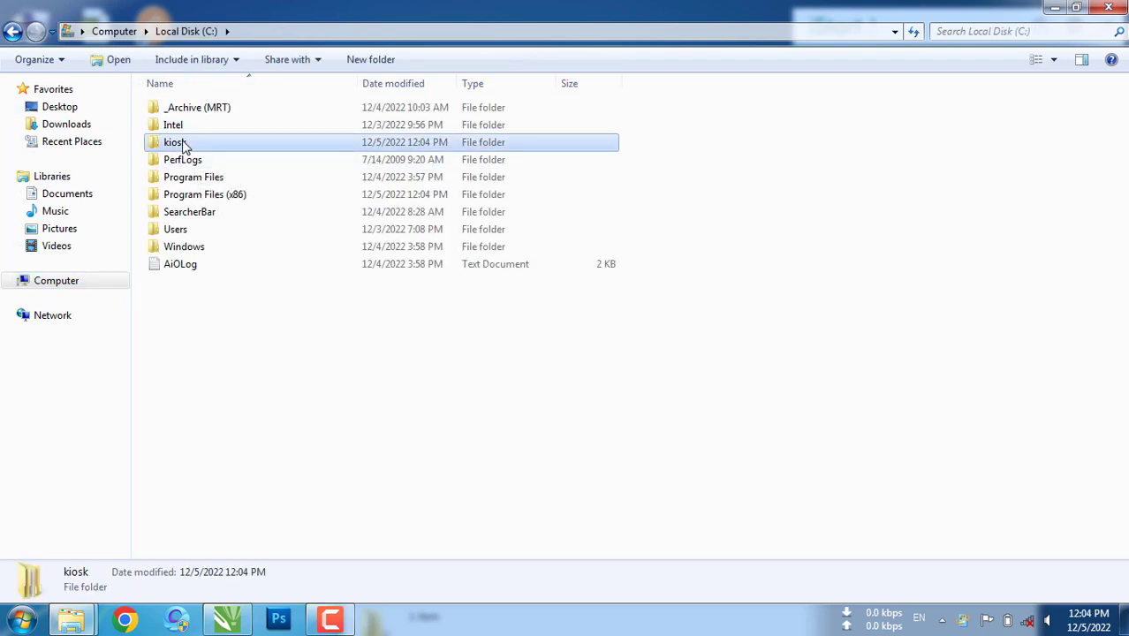
double_click(200, 108)
right_click(282, 210)
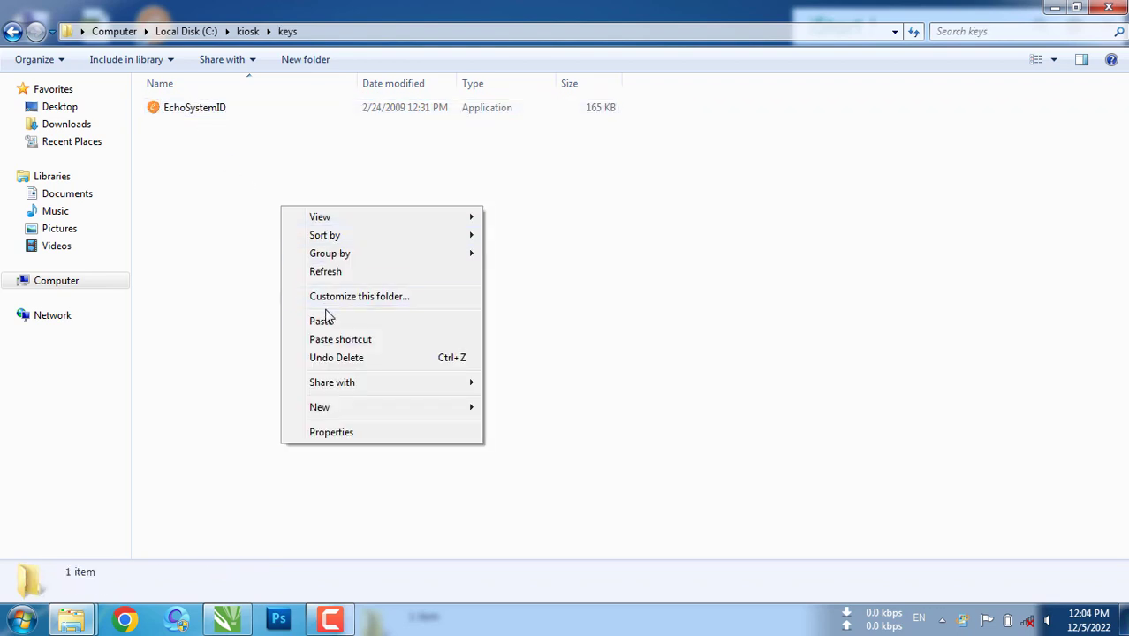
click(323, 319)
Clear the selection and close the keys folder window
click(401, 313)
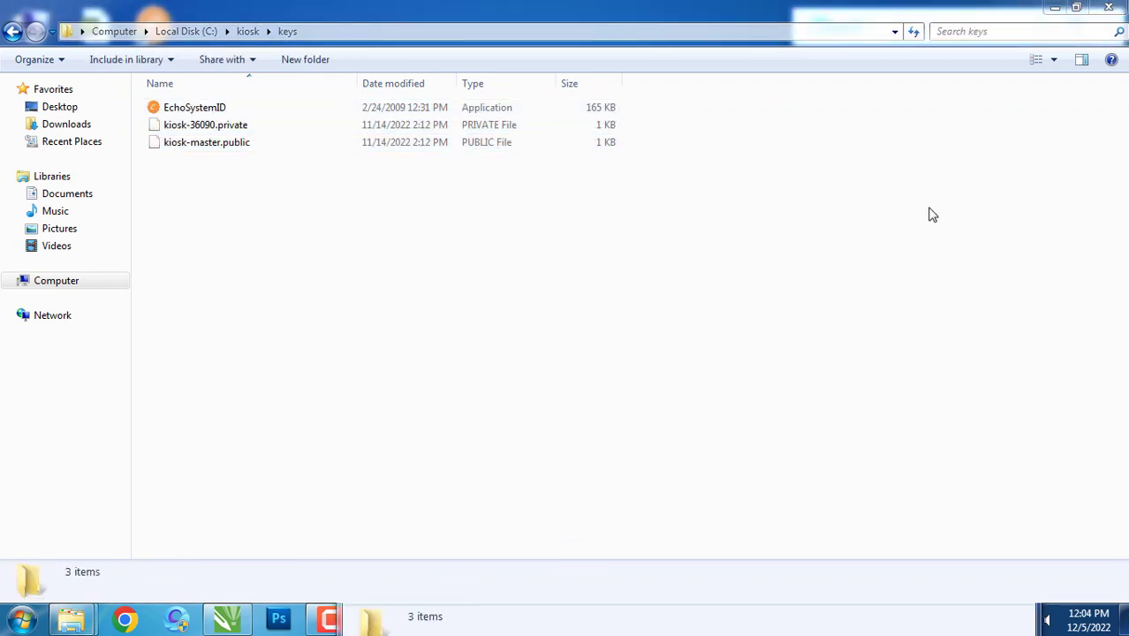
click(1075, 7)
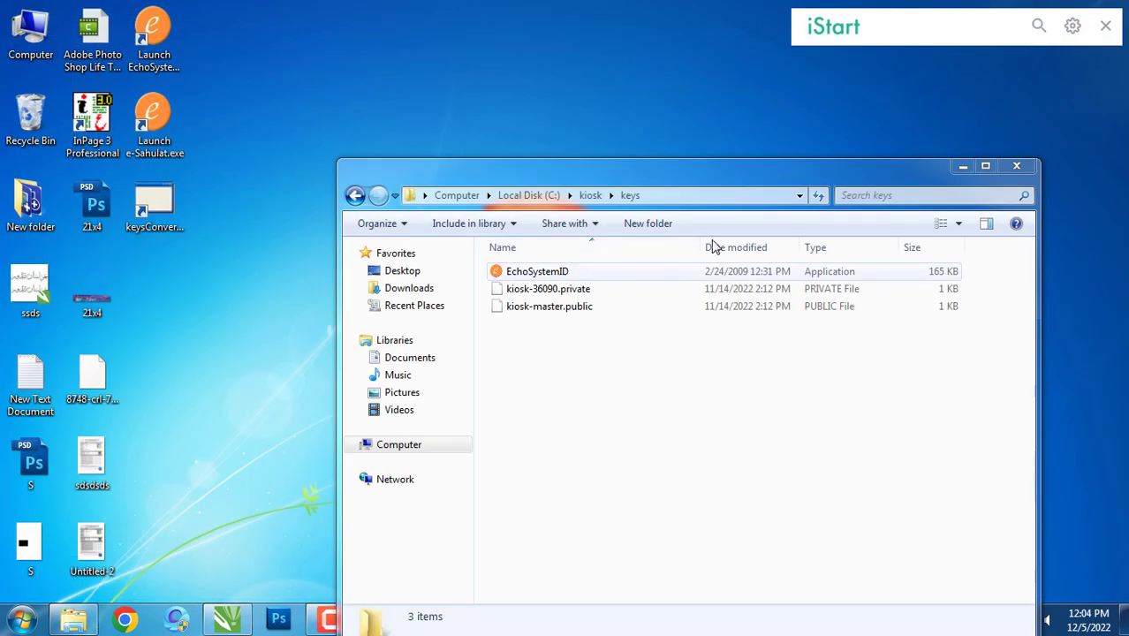
click(1016, 167)
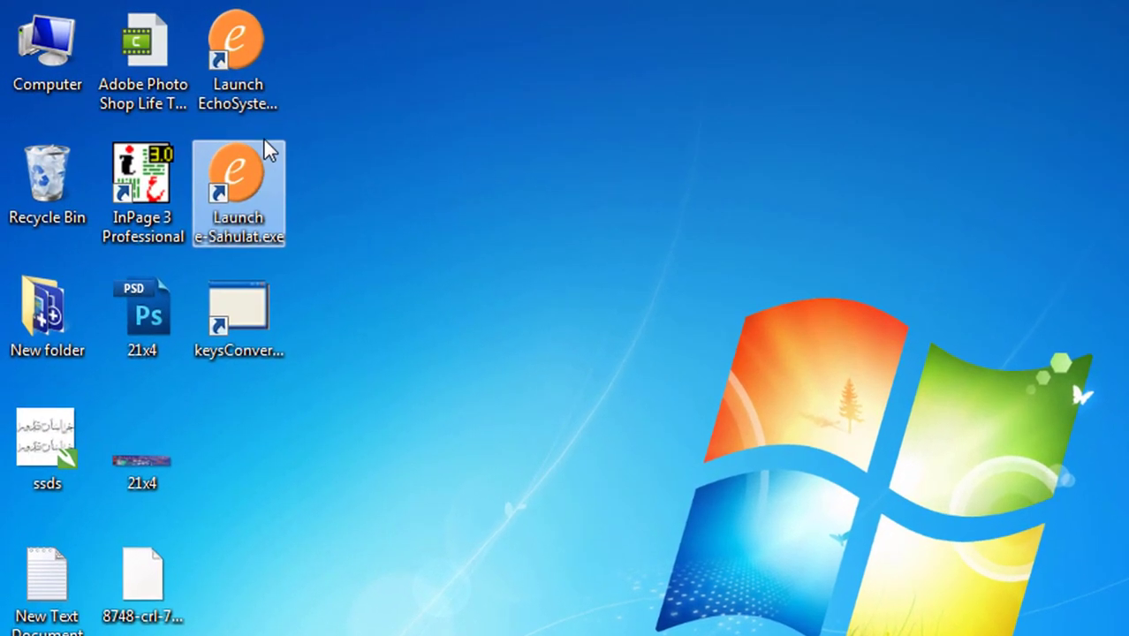
Run EchoSystemID from the desktop to display this machine's System ID, then exit its console
double_click(238, 53)
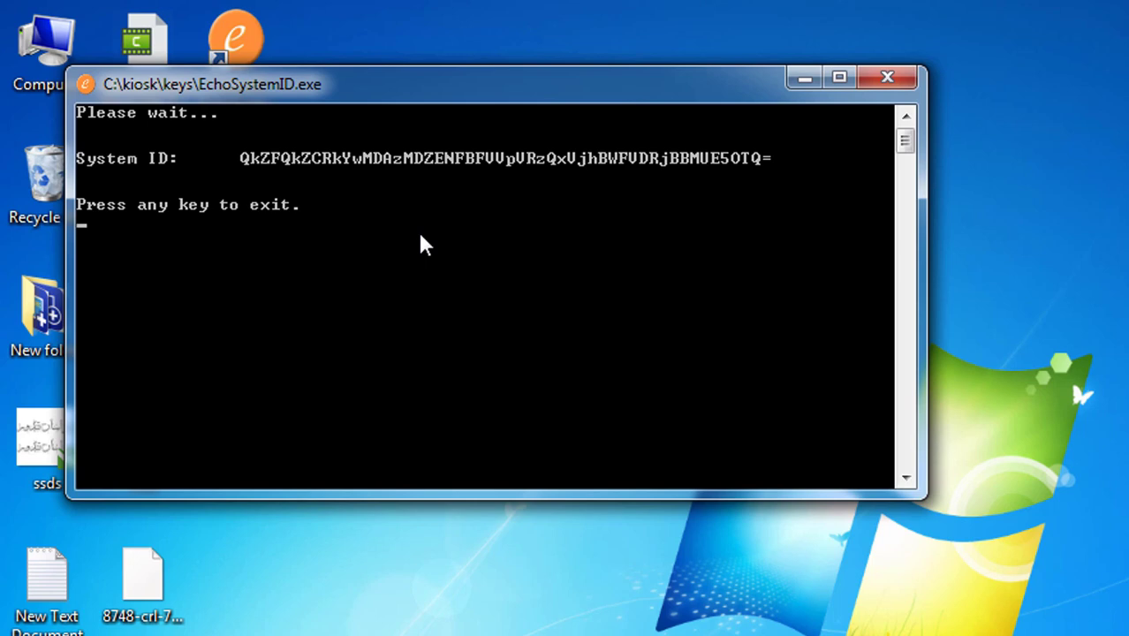
key(Return)
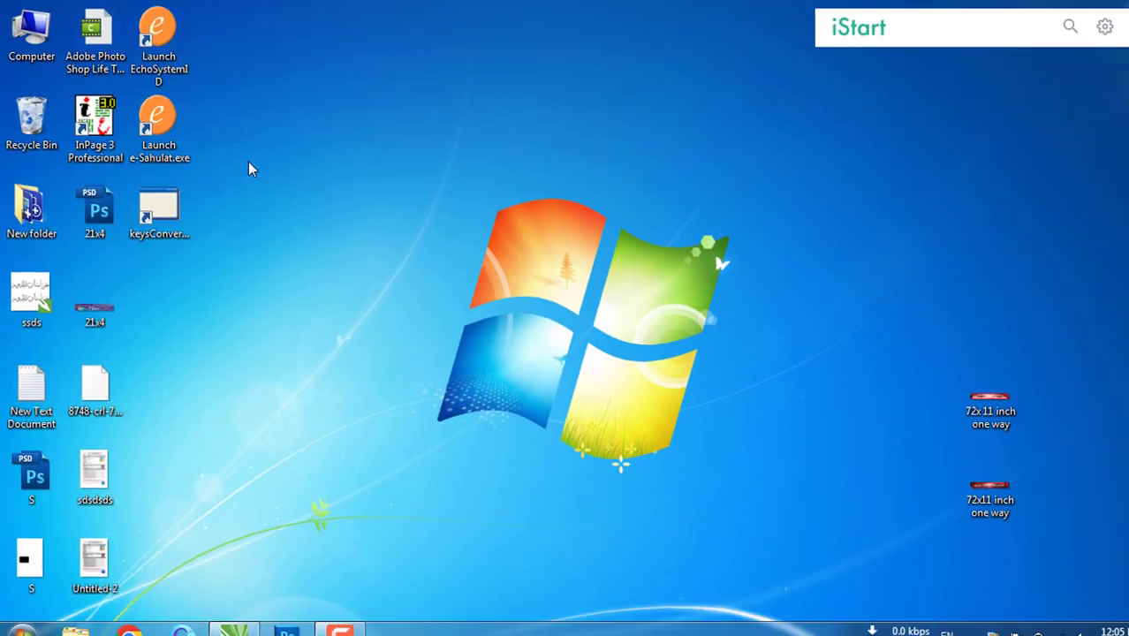
key(Down)
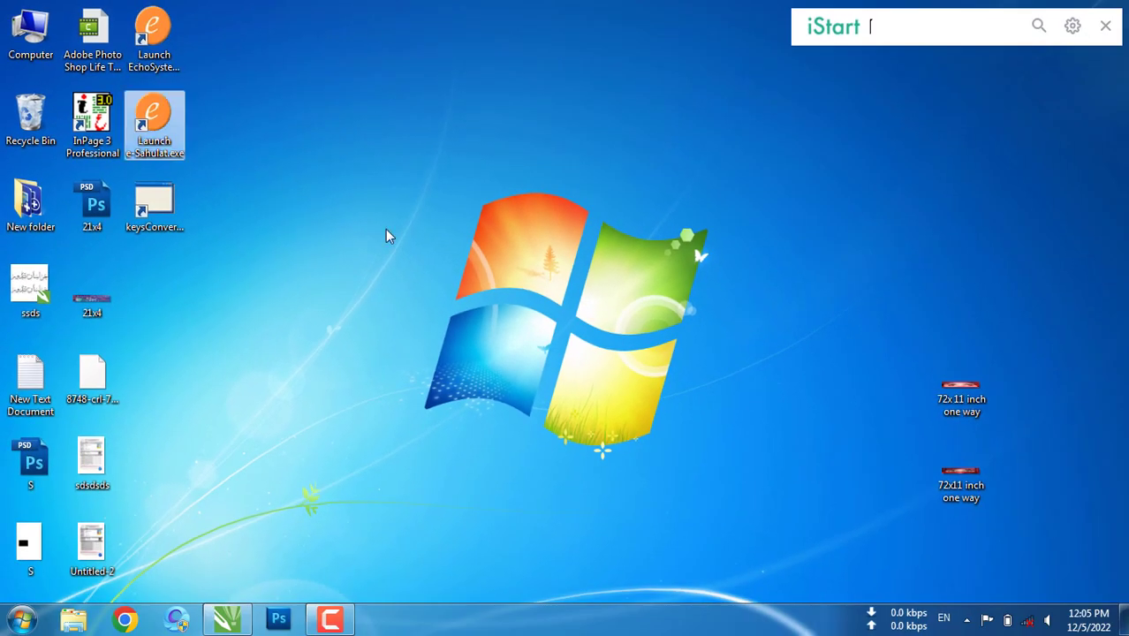
Launch e-Sahulat, dismiss the 'No such host is known' error, and check network status
key(Return)
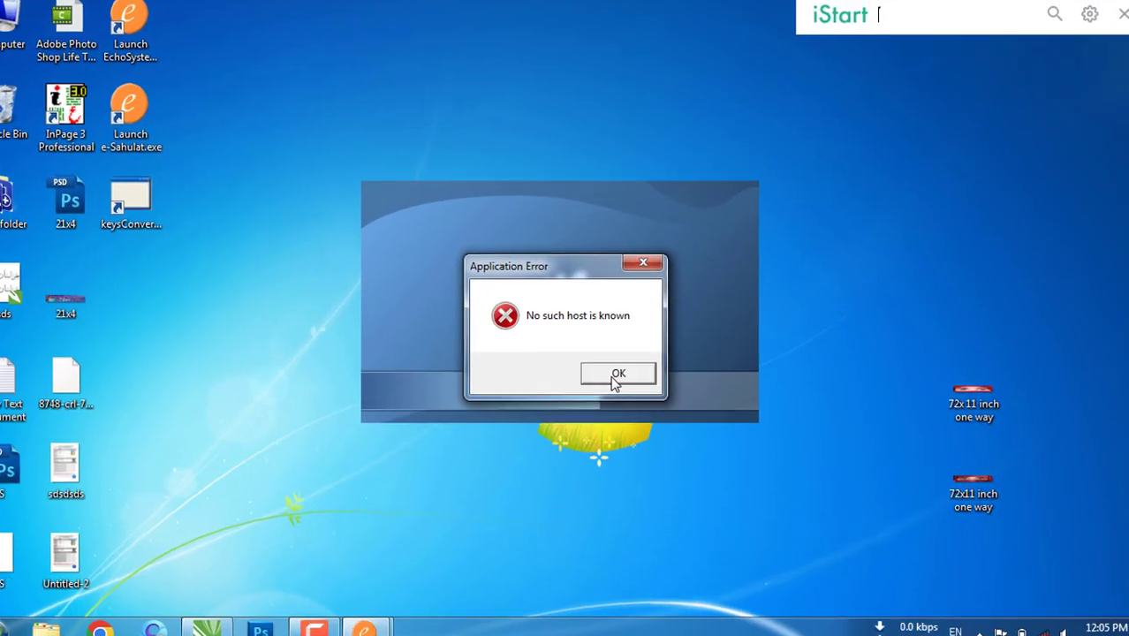
click(569, 431)
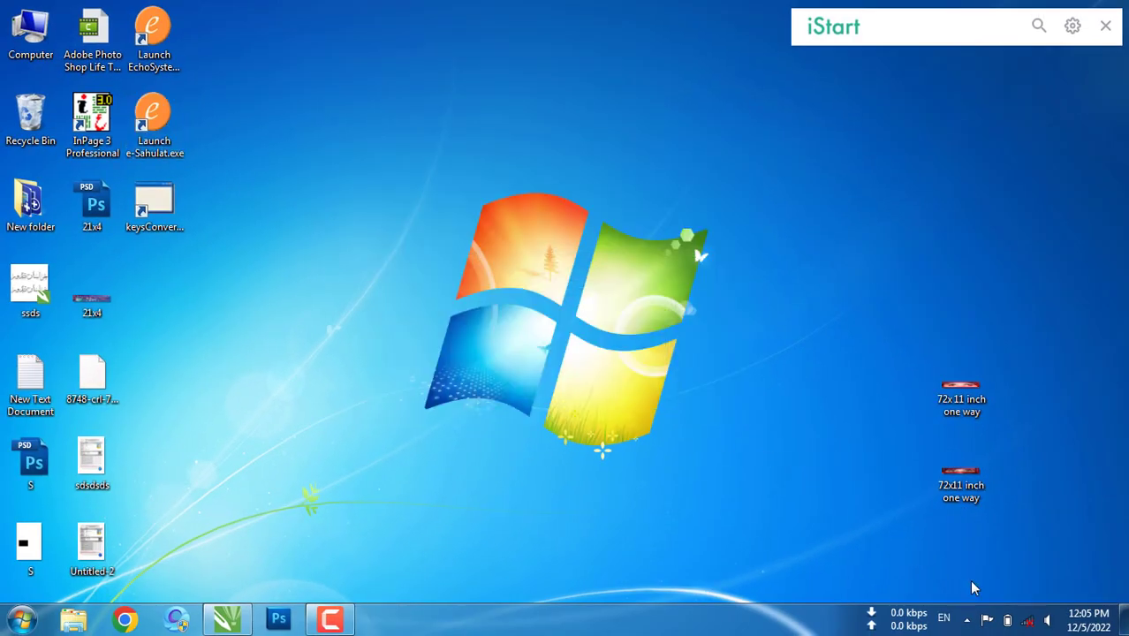
click(1027, 622)
click(817, 509)
Connect to the POCO M3 wireless network from the tray
click(1028, 620)
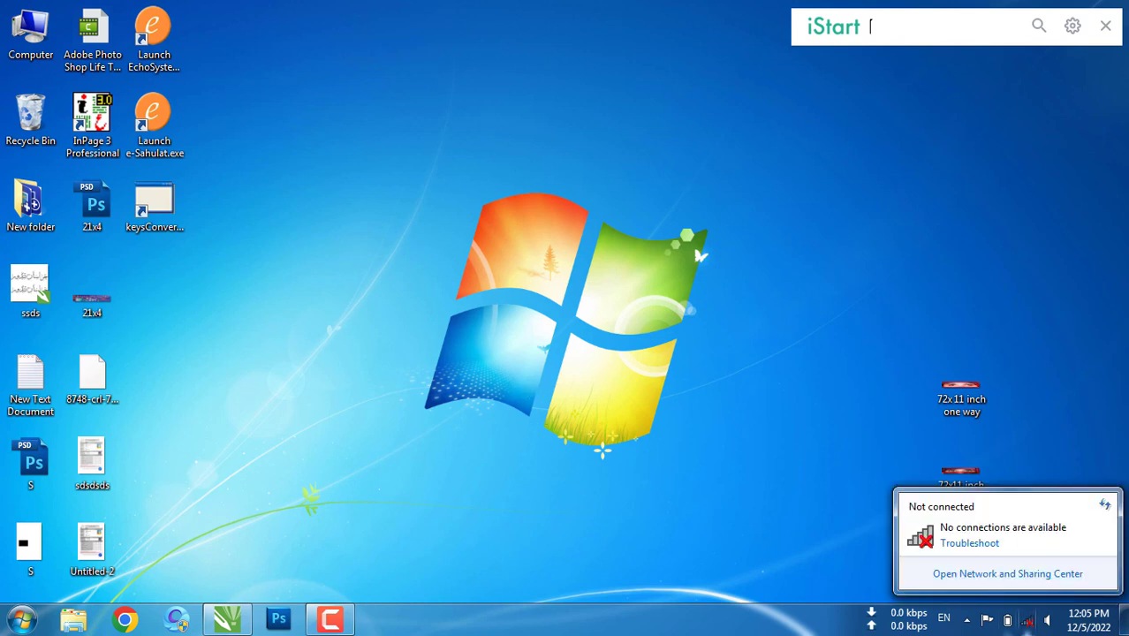
click(899, 385)
click(782, 380)
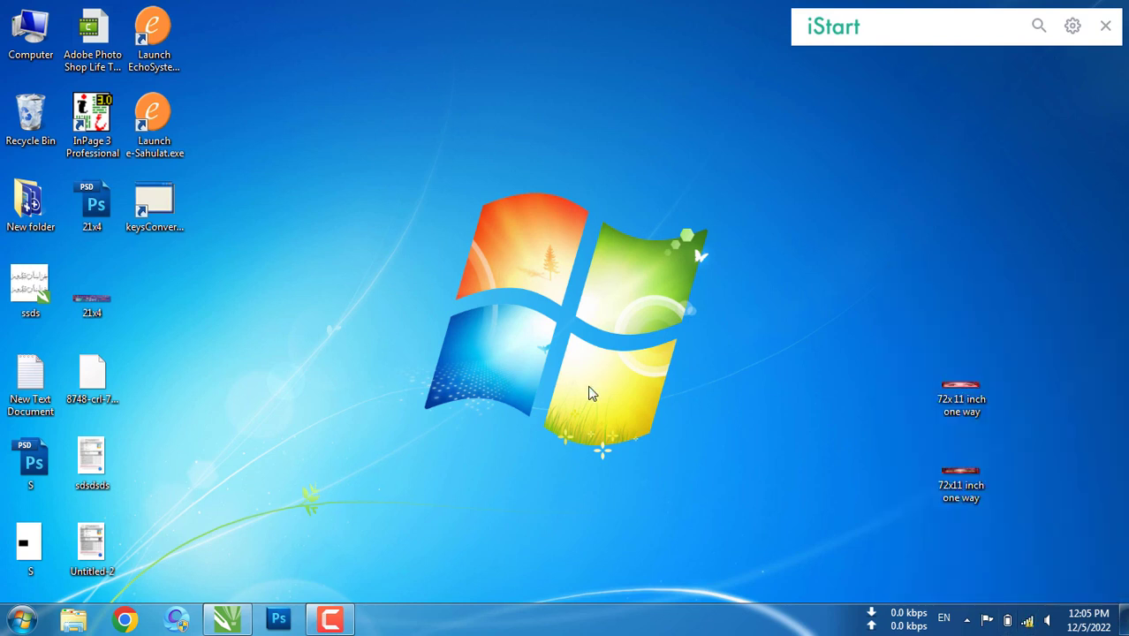
double_click(183, 129)
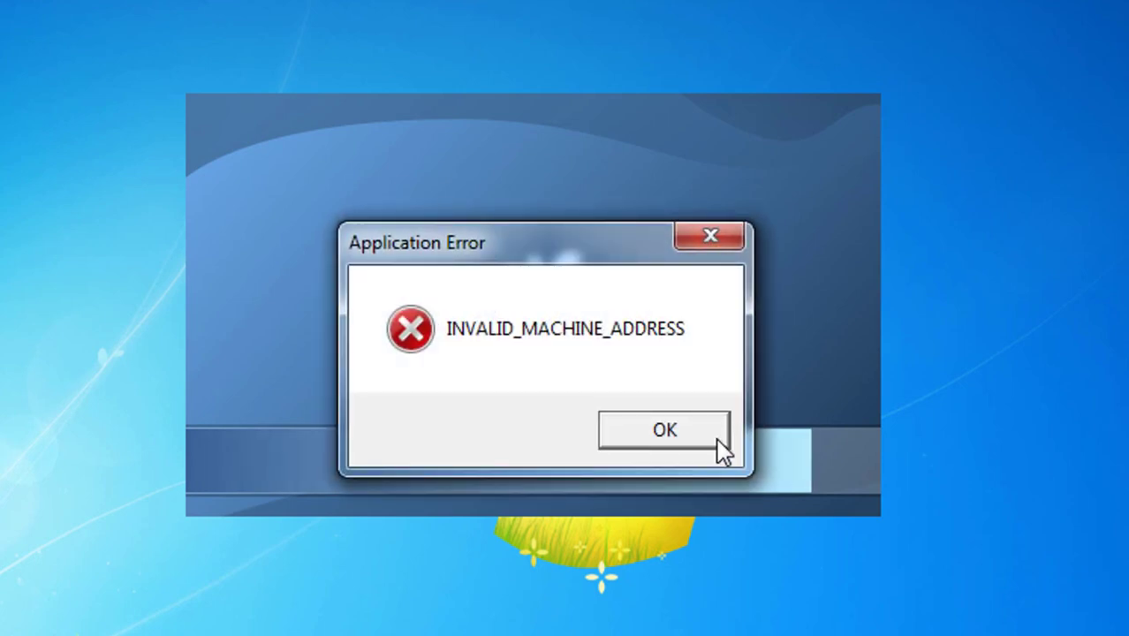
click(664, 429)
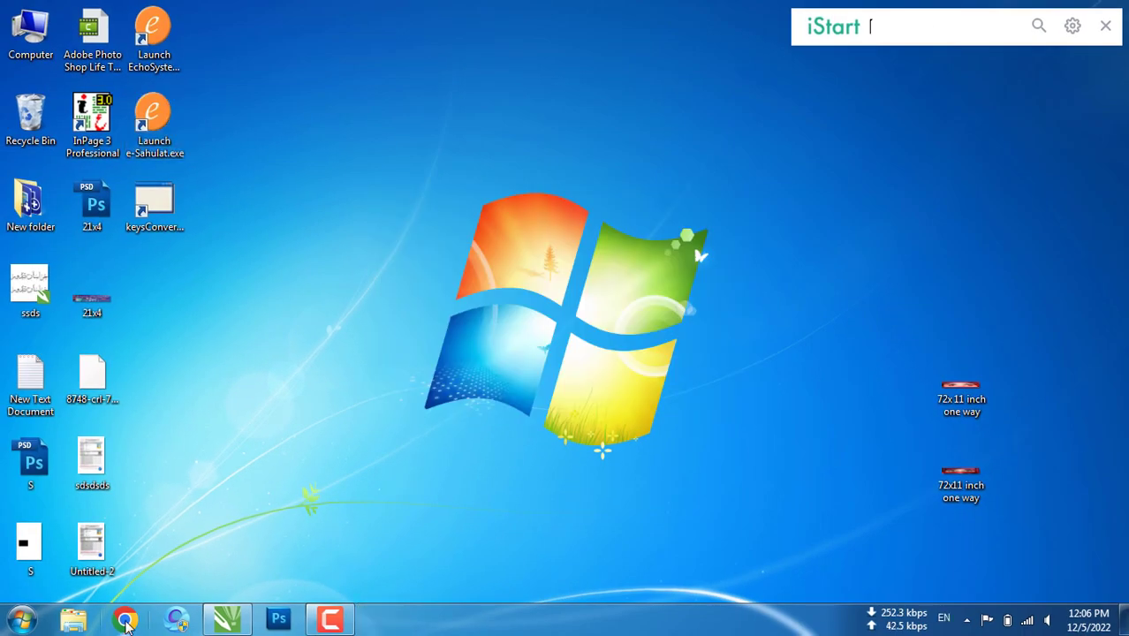
click(127, 620)
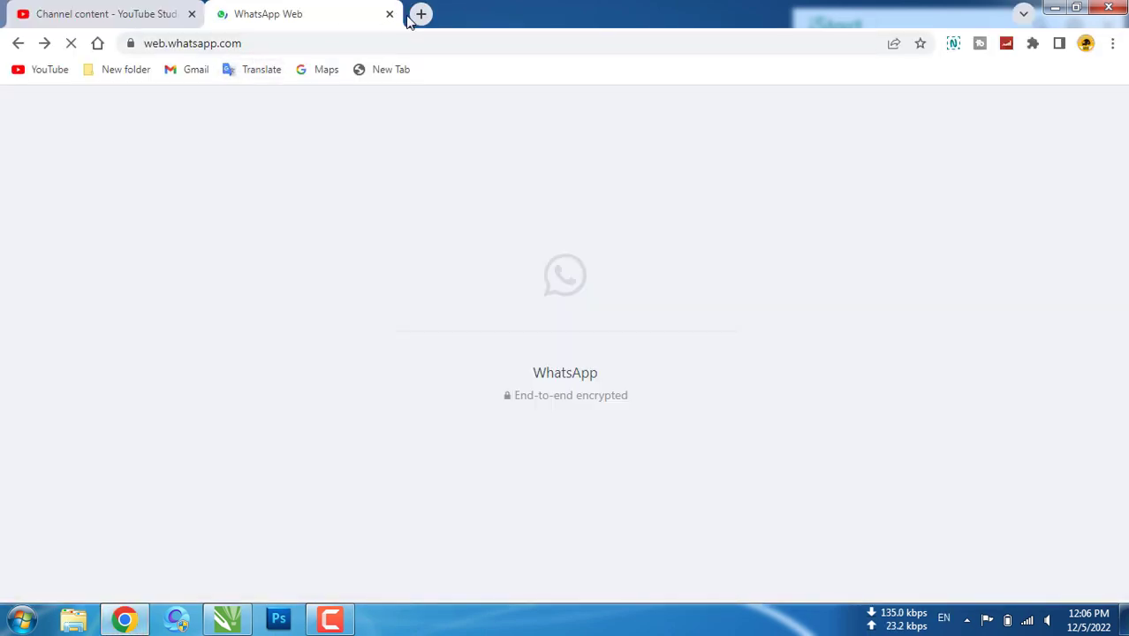
Search Google for 'nadra e saholat complain mangment' in a new Chrome tab
key(ctrl+t)
click(385, 43)
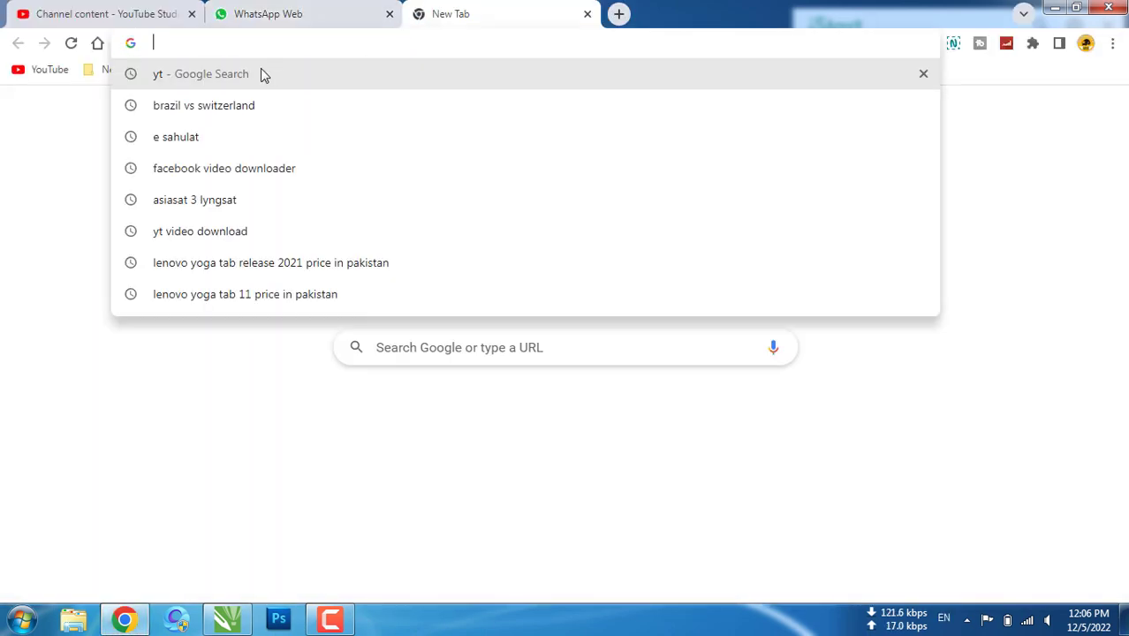
text(nadra)
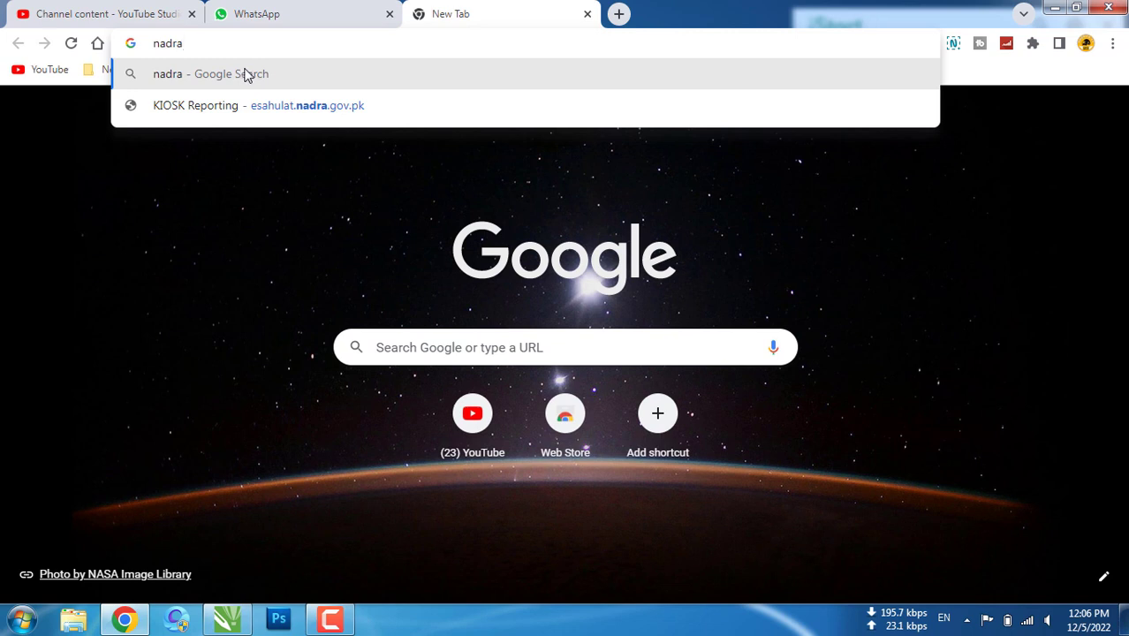
text( e saholat)
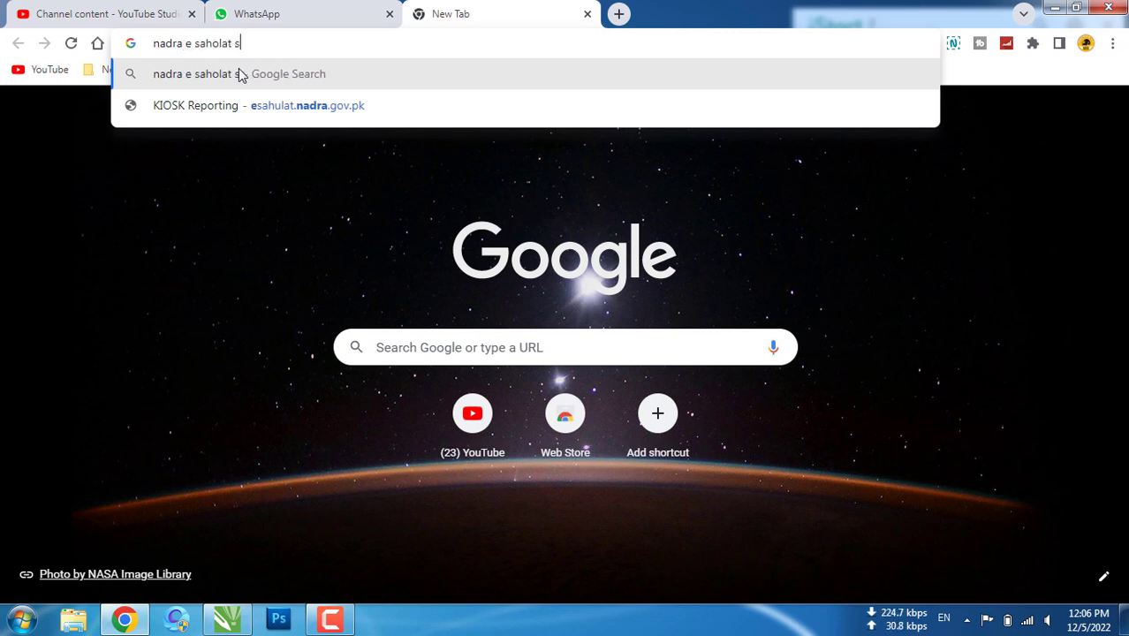
text( c)
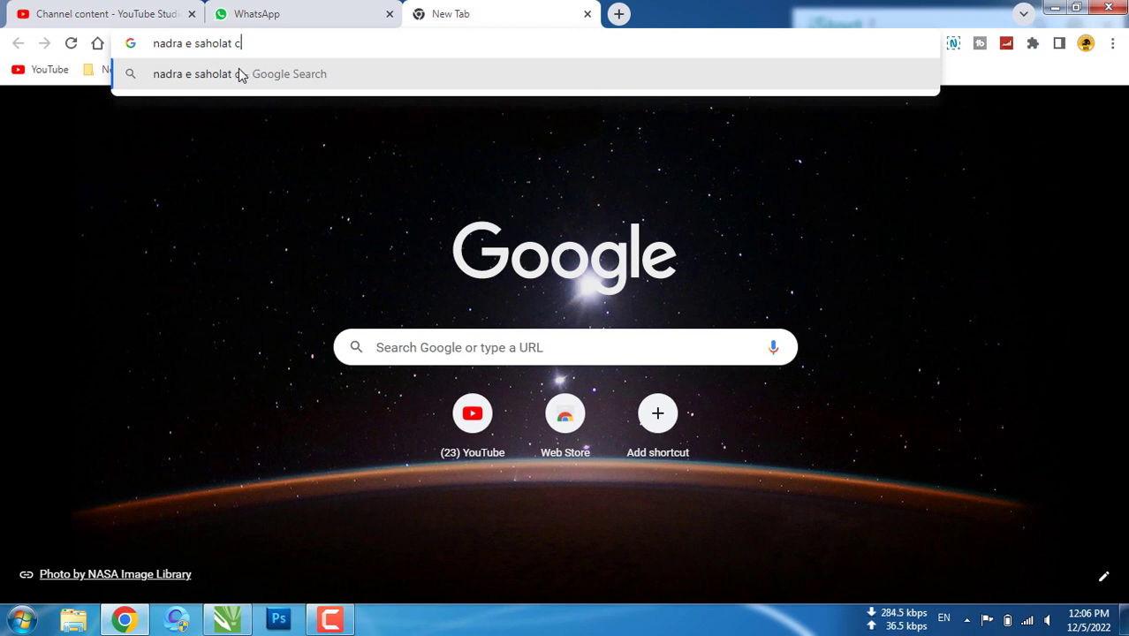
text(omplai)
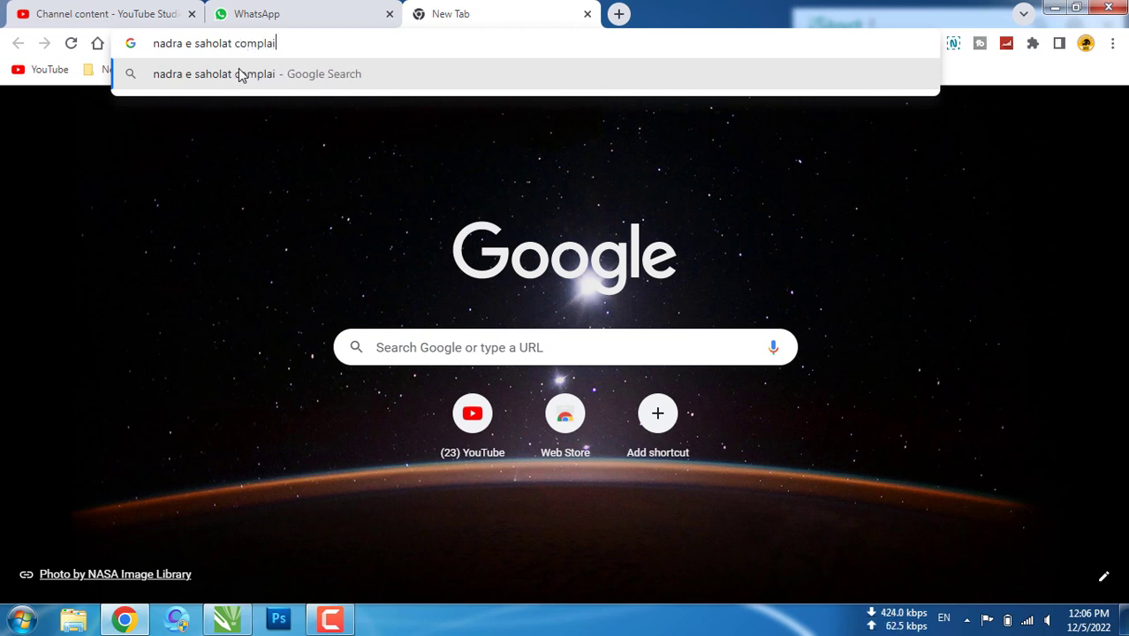
text(n mangment)
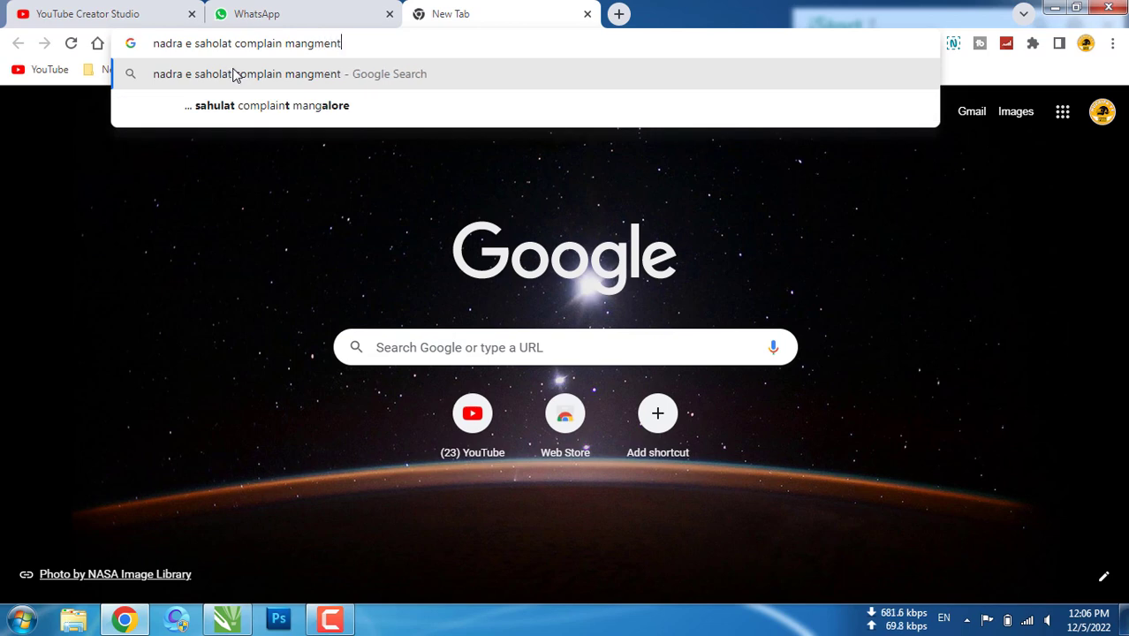
key(Return)
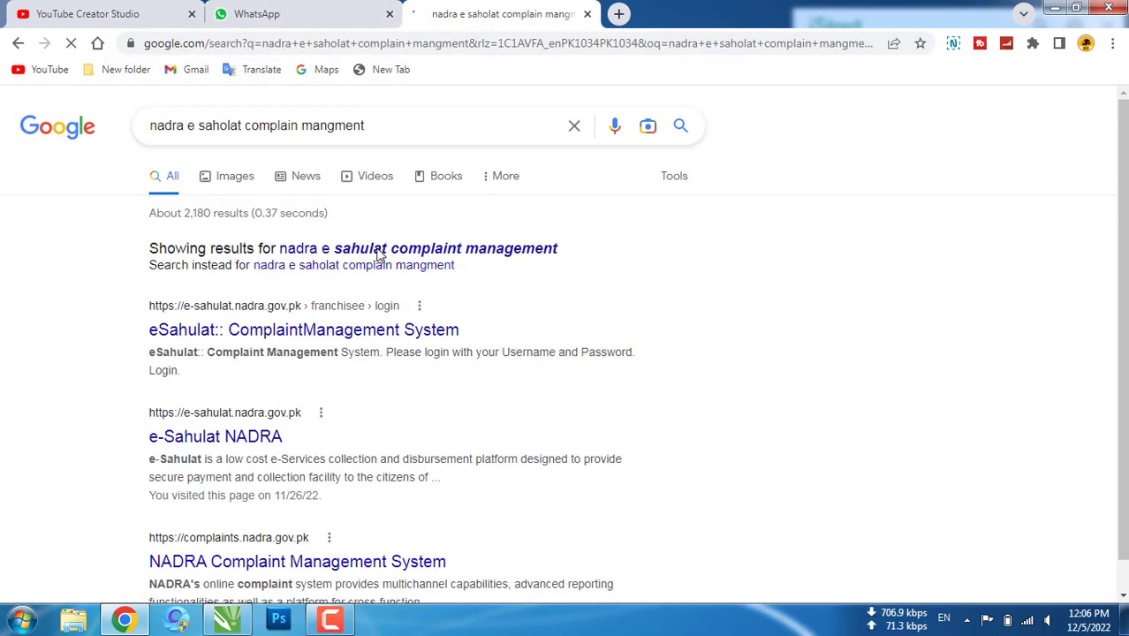
Rerun the corrected search, open the Complaint System, and start a new complaint registration
click(378, 252)
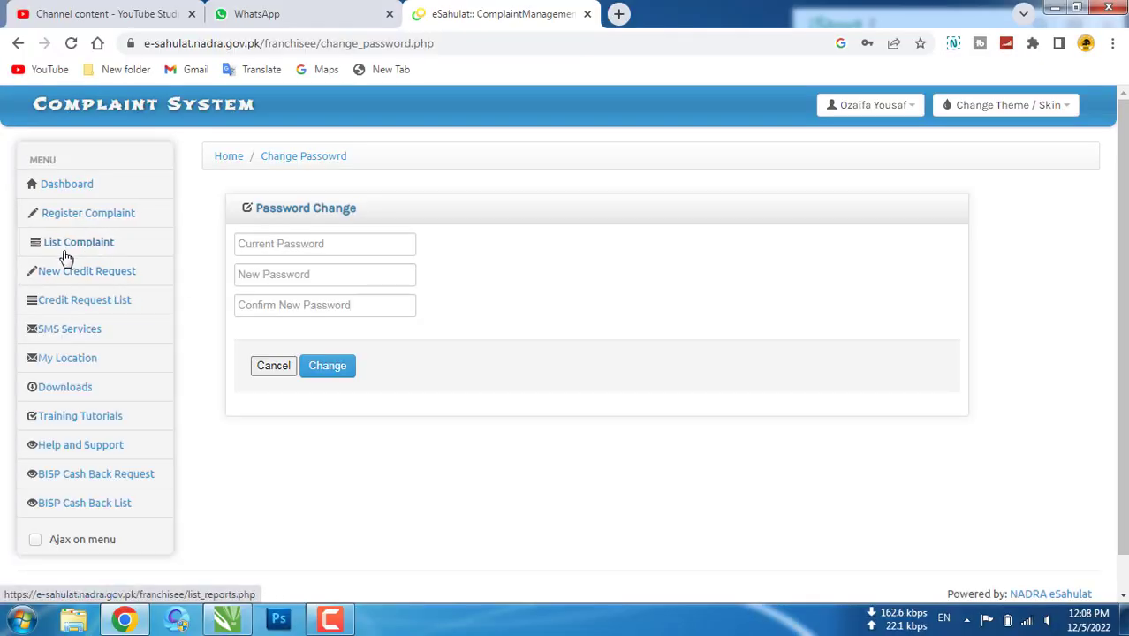
click(77, 251)
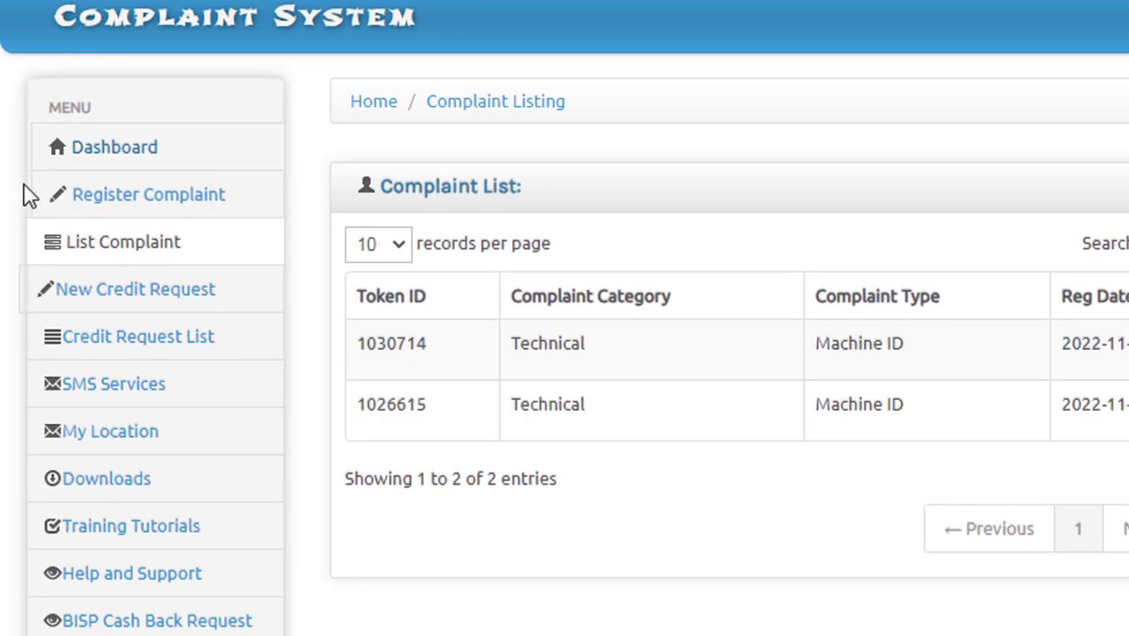
click(118, 198)
Set category Technical and complaint type Machine ID, and begin the remark
click(636, 310)
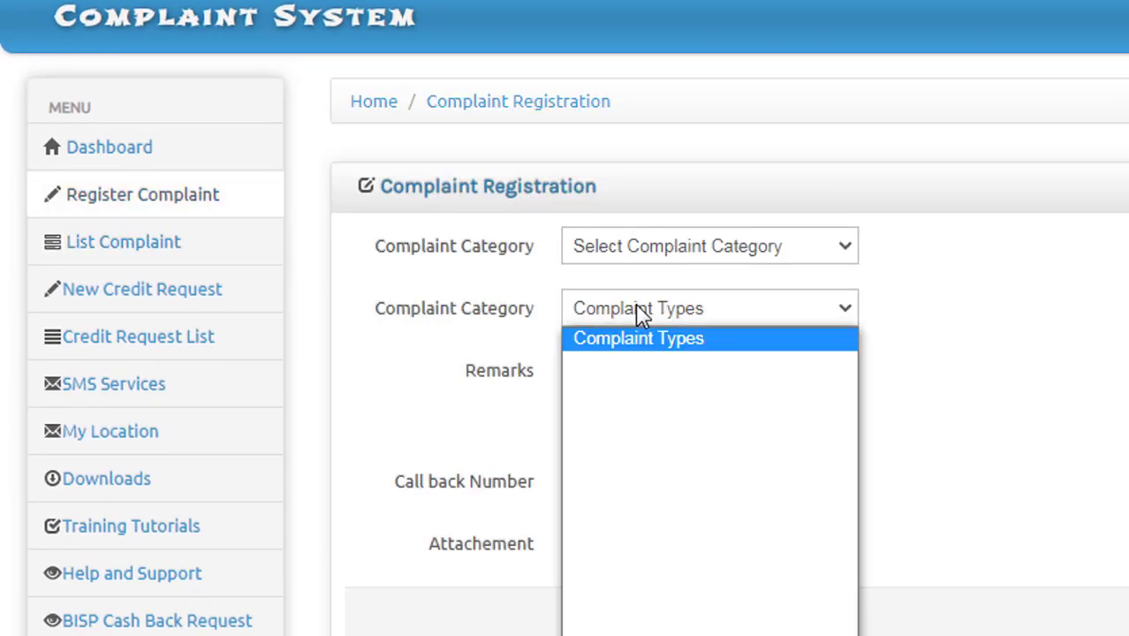
click(623, 252)
click(623, 320)
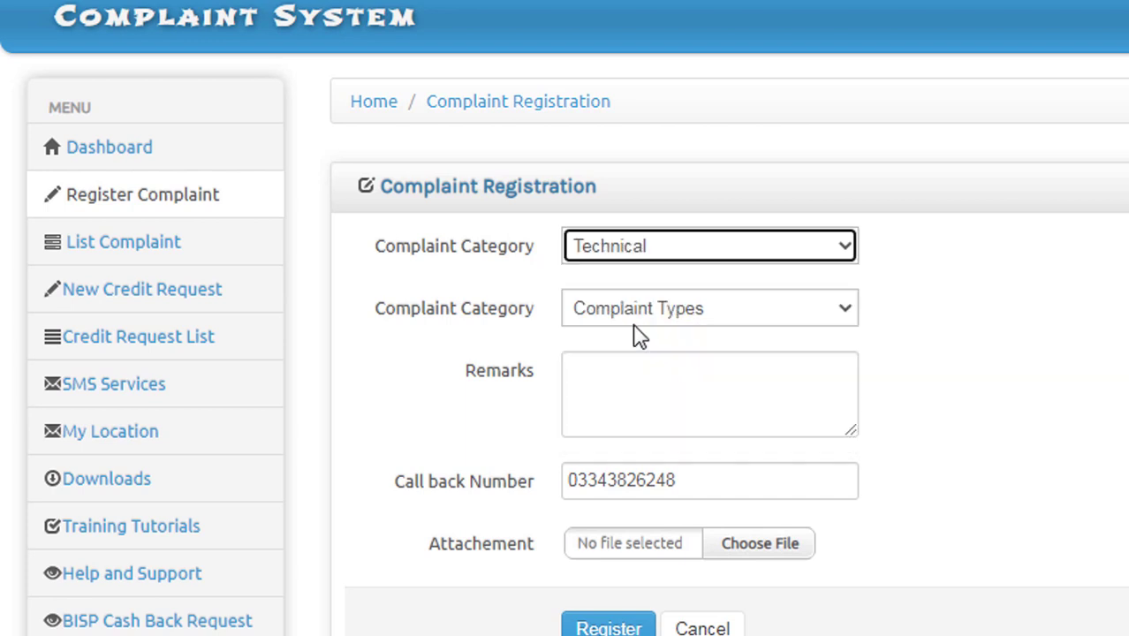
click(650, 310)
click(611, 427)
click(617, 367)
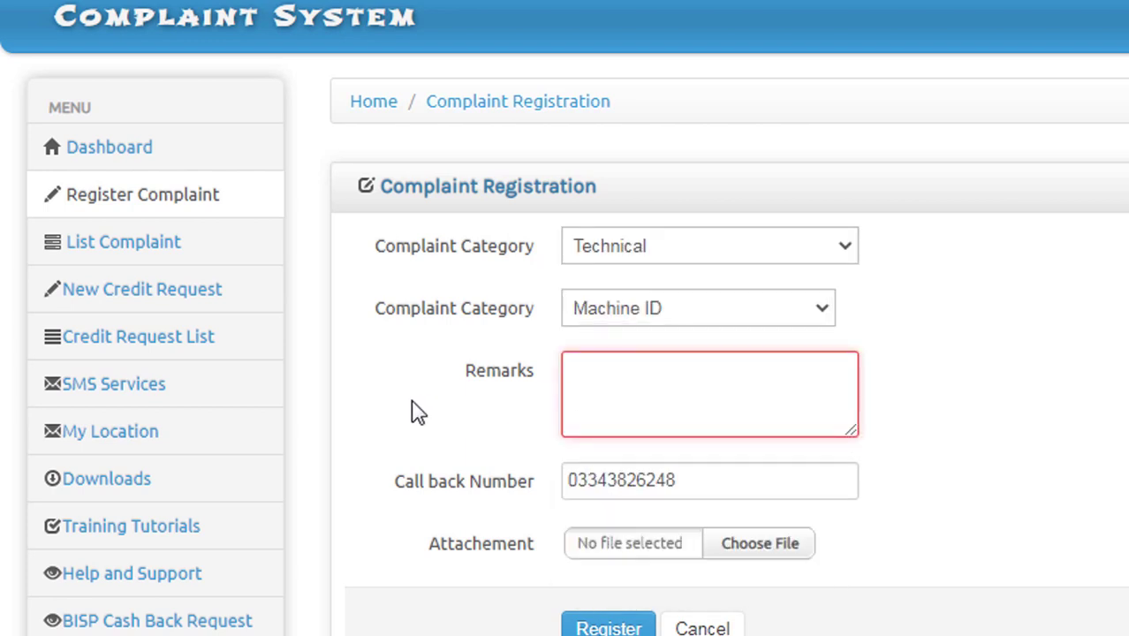
text(Please Register Machine ID)
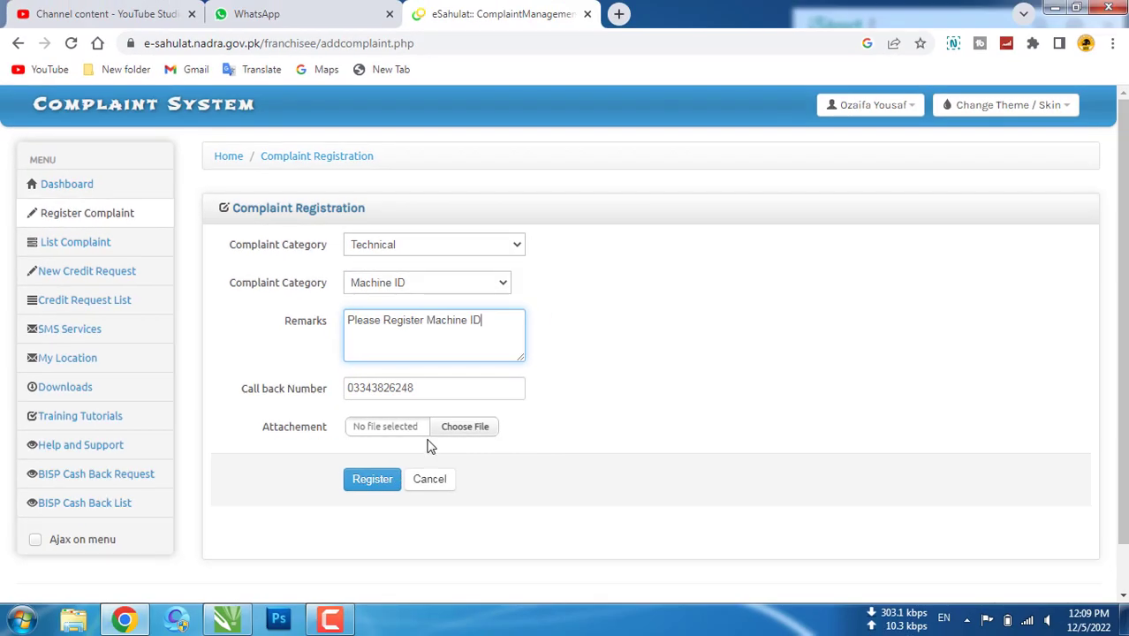
Attach SystemID_36090 from C:\kiosk\keys and register the complaint
click(460, 429)
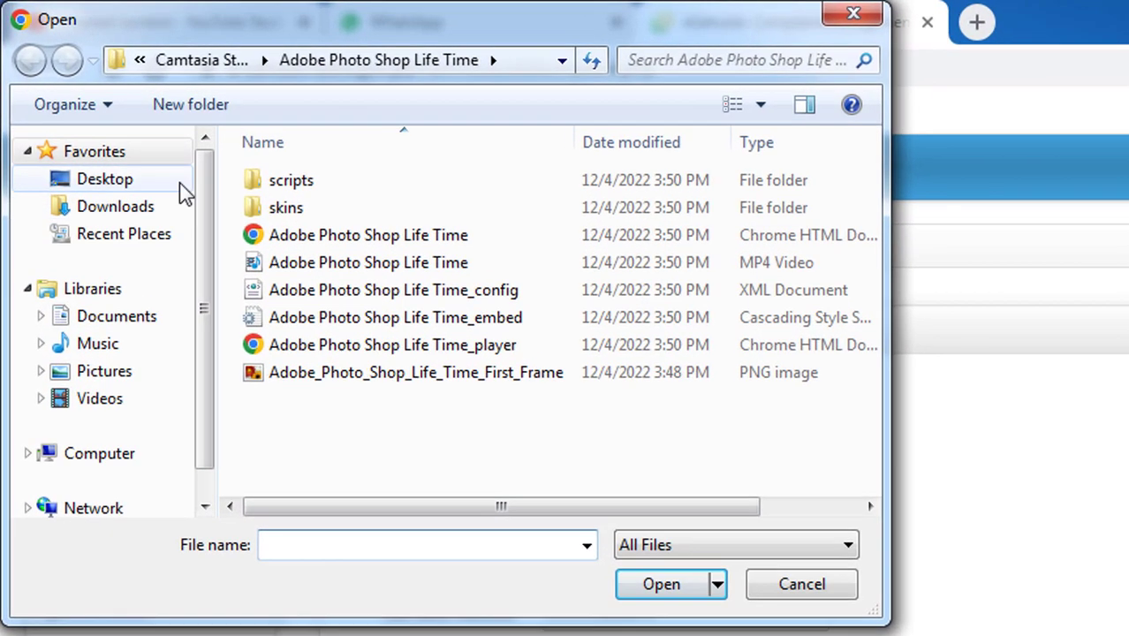
click(88, 179)
double_click(320, 318)
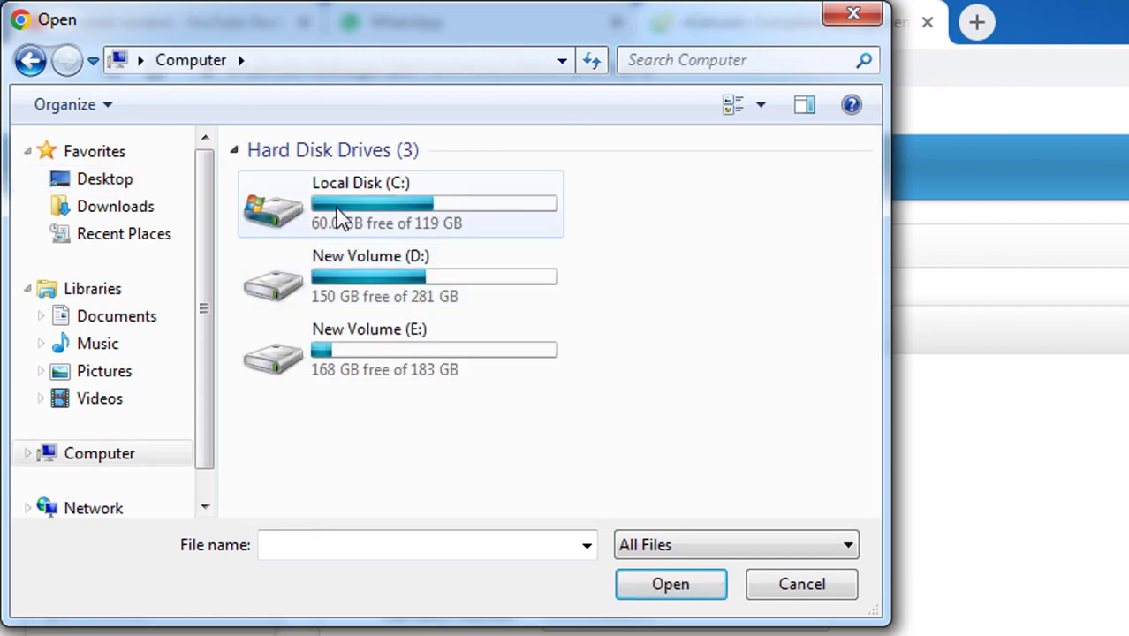
double_click(335, 218)
double_click(304, 235)
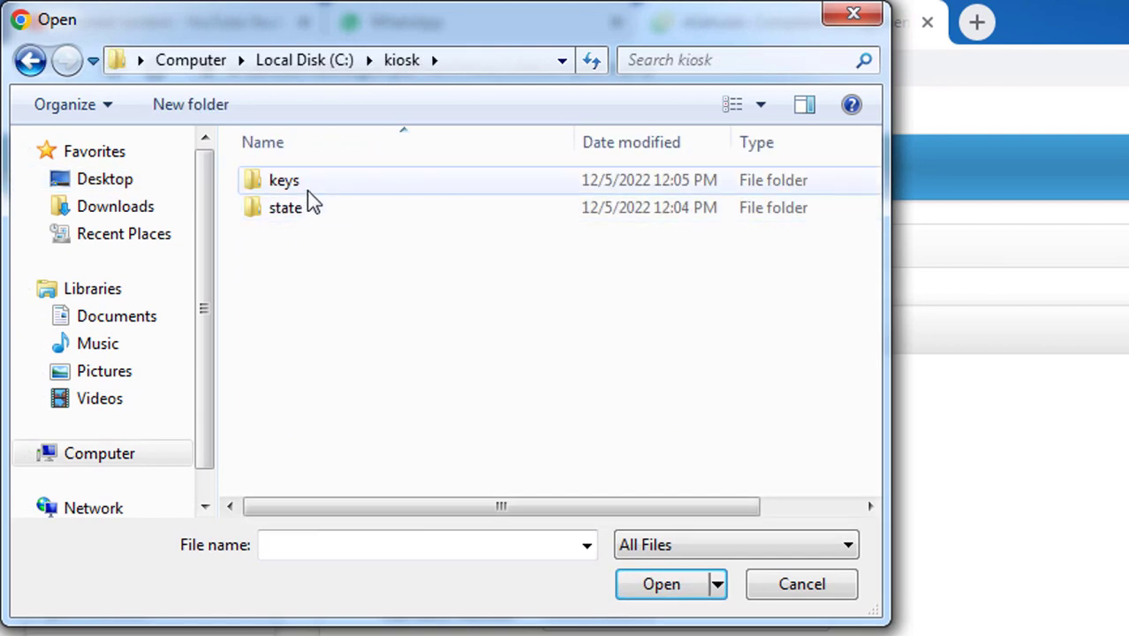
click(309, 189)
double_click(309, 191)
click(349, 292)
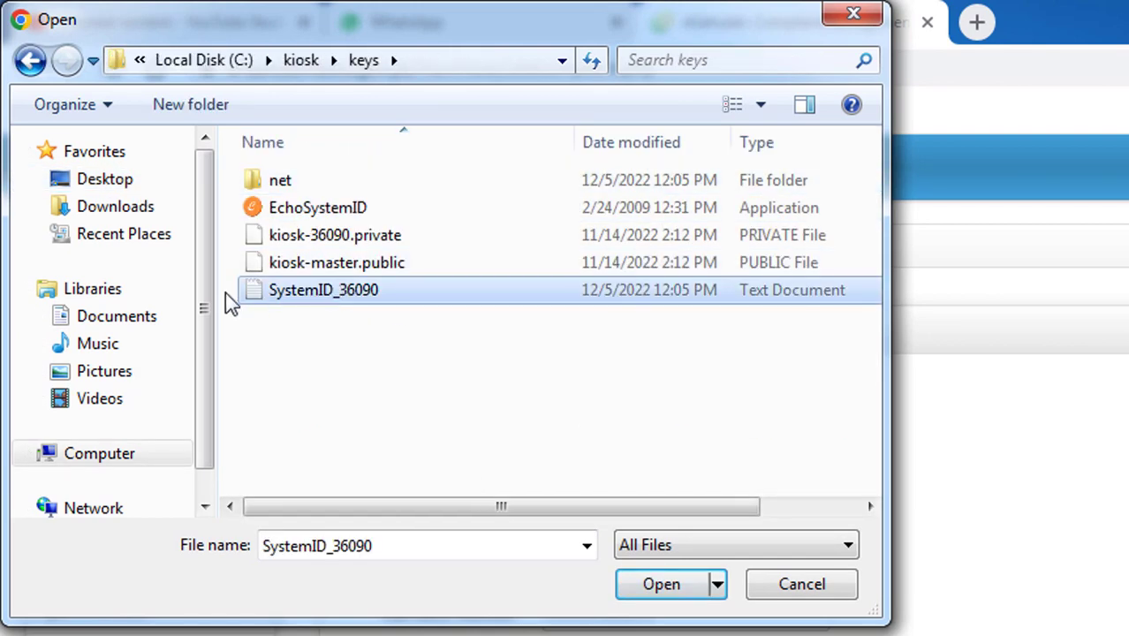
click(661, 593)
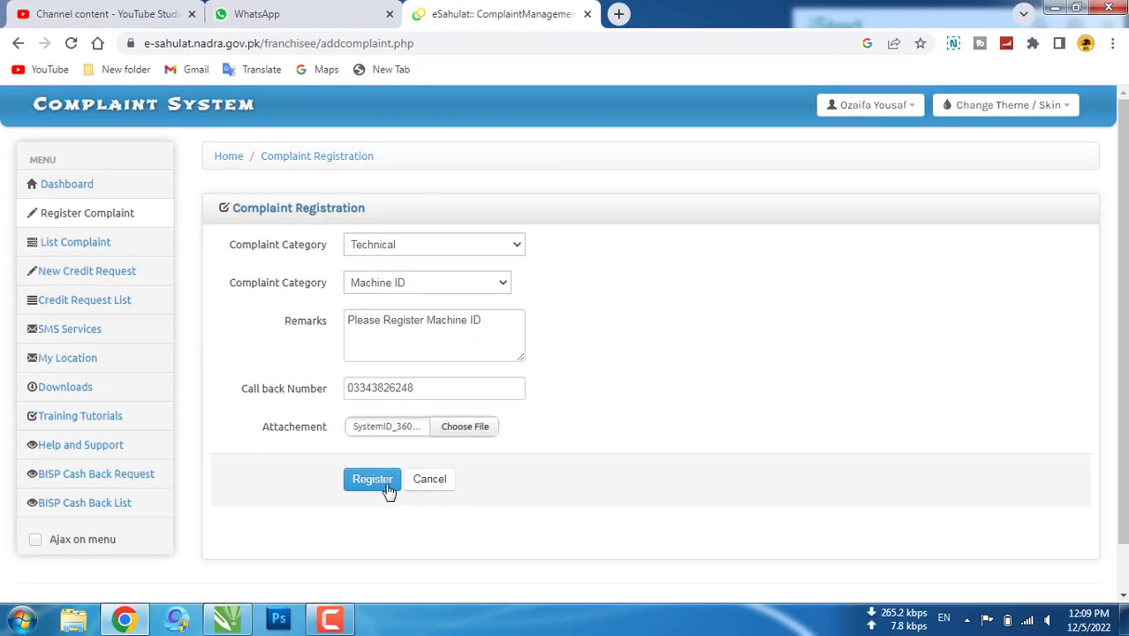
click(387, 487)
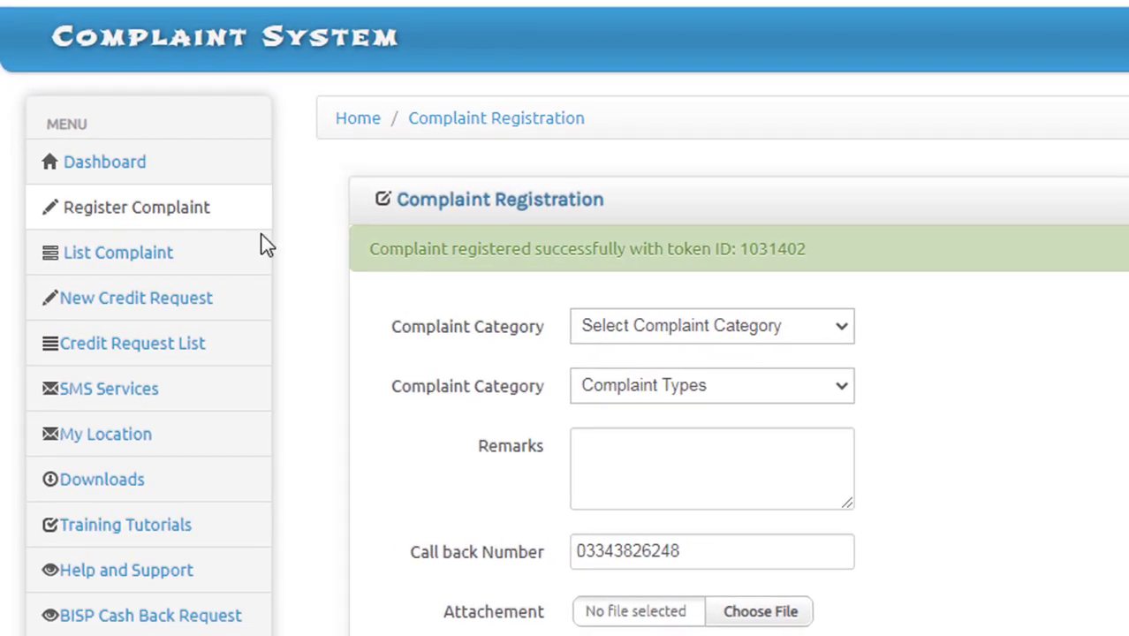
Open List Complaint and check the new Machine ID complaint's Open status
click(218, 268)
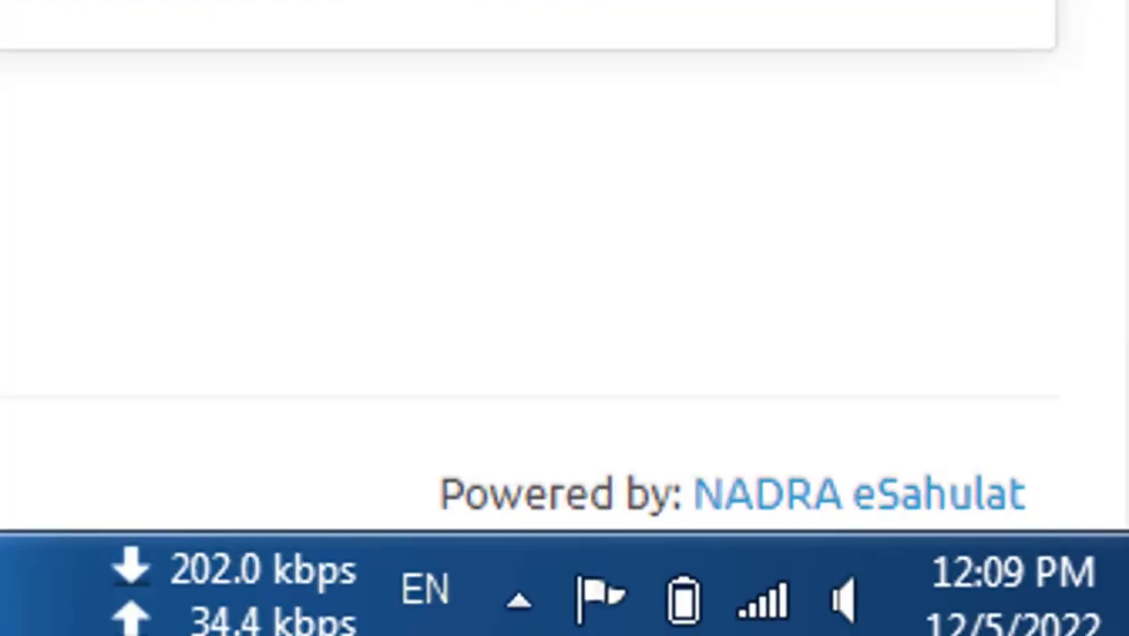
drag(868, 306, 840, 306)
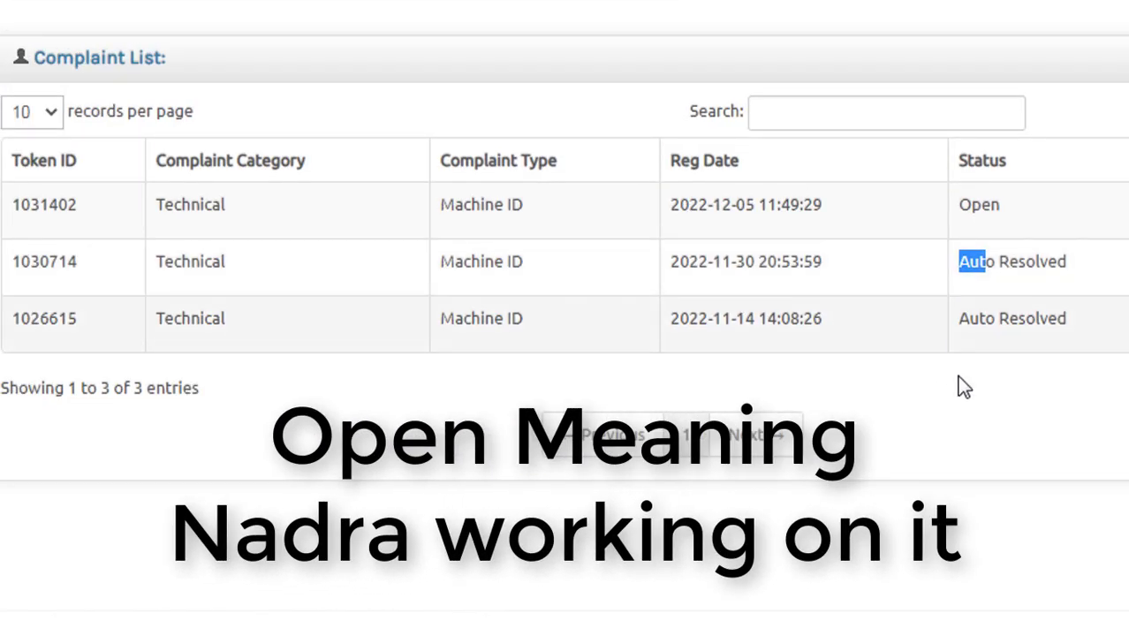
click(951, 450)
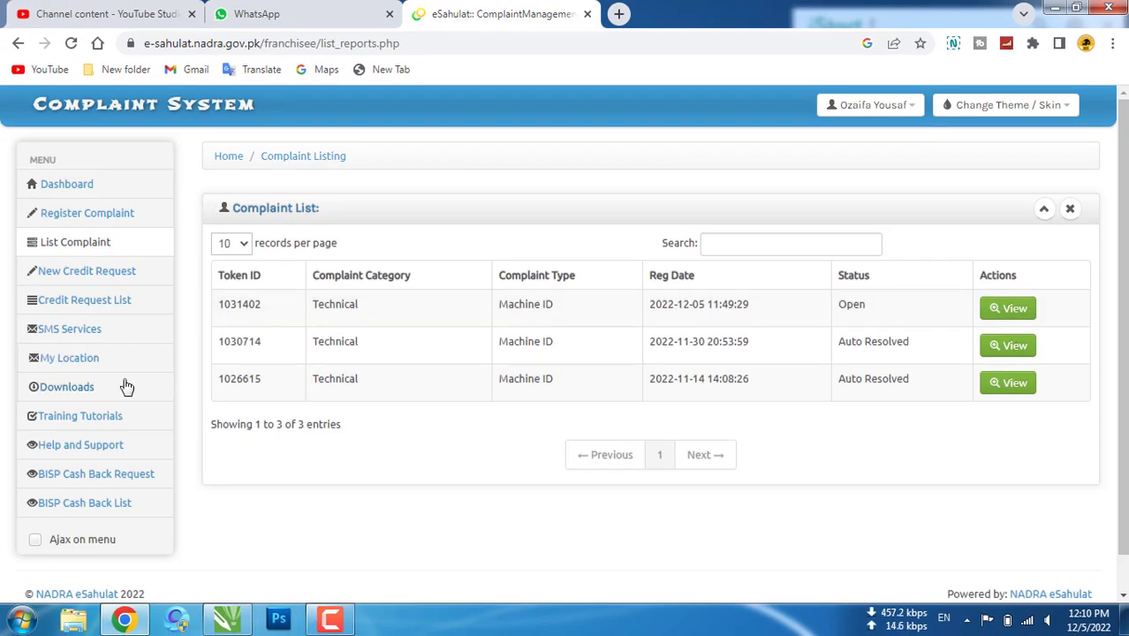
key(super)
key(Escape)
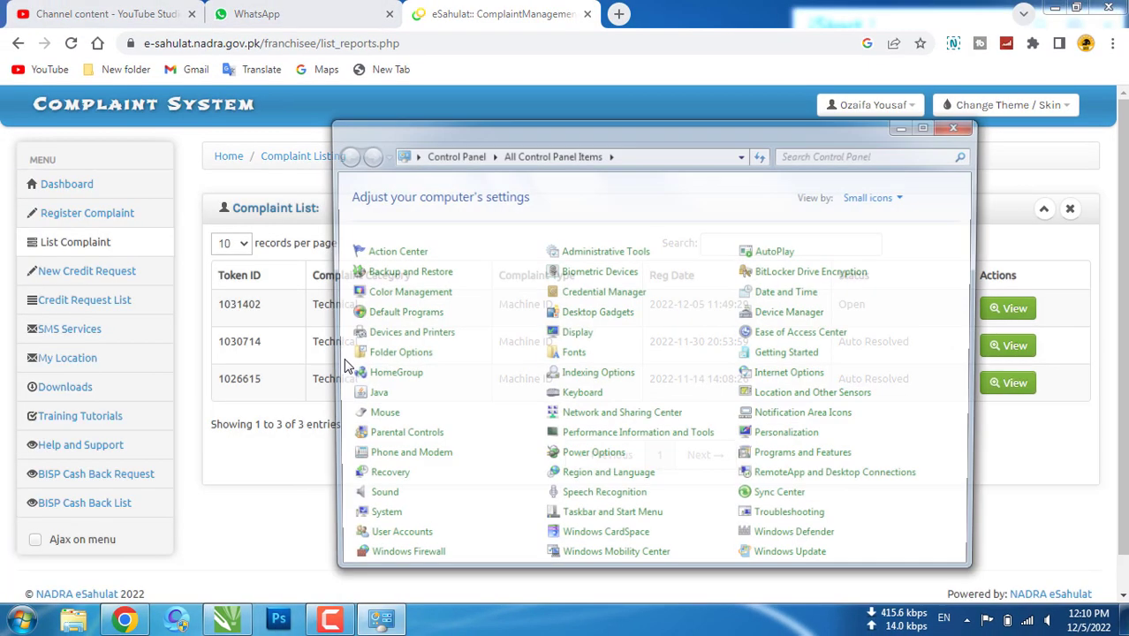
double_click(539, 161)
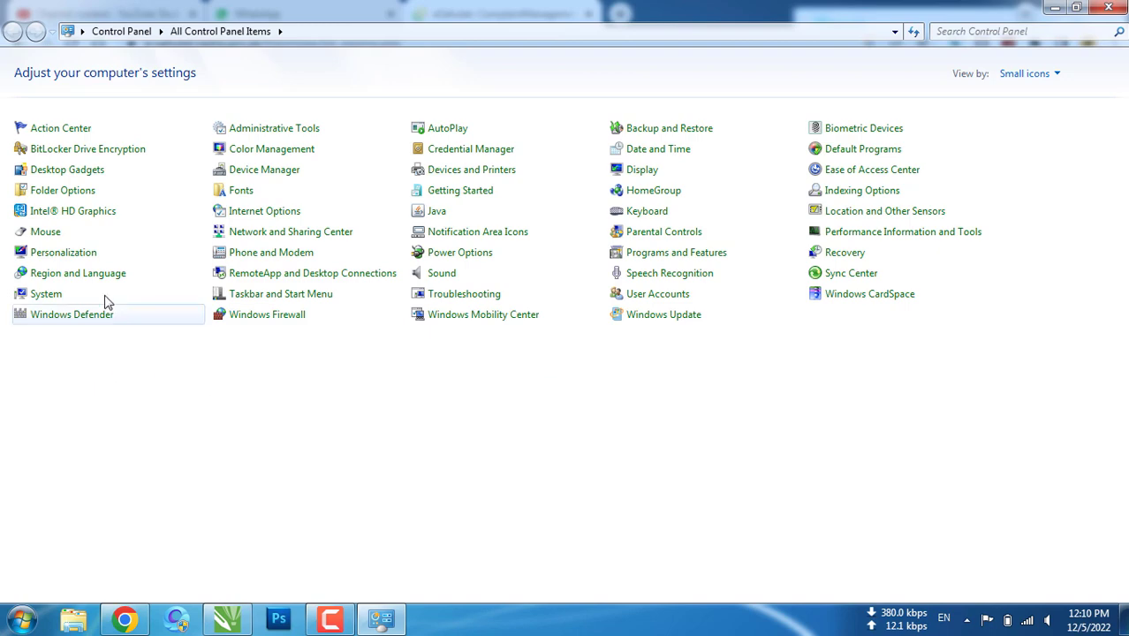
click(638, 260)
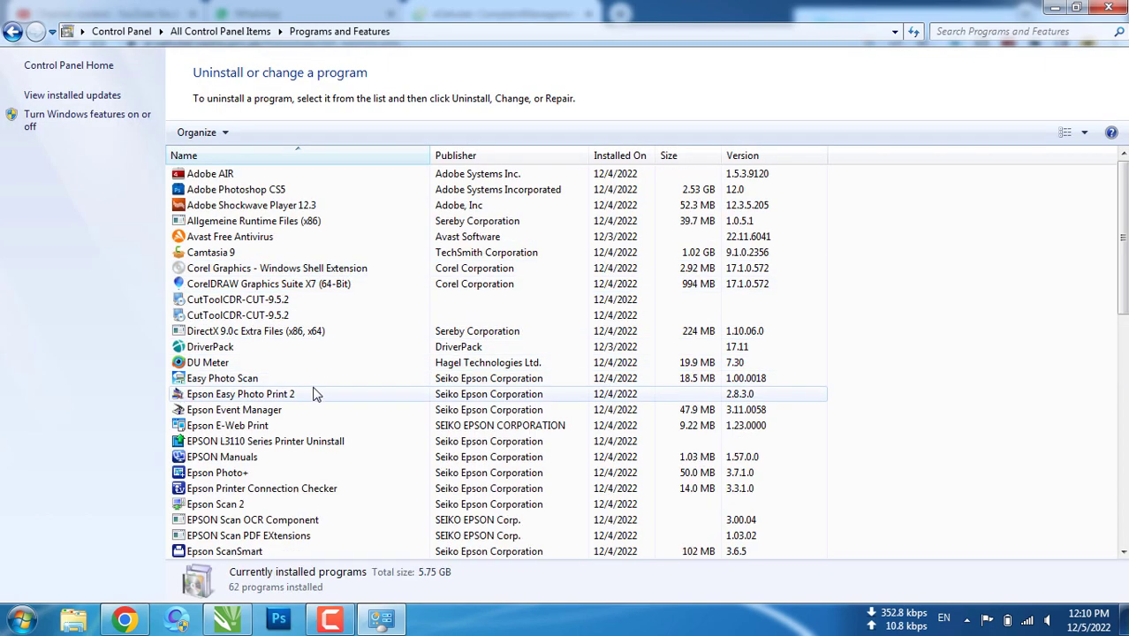
click(205, 393)
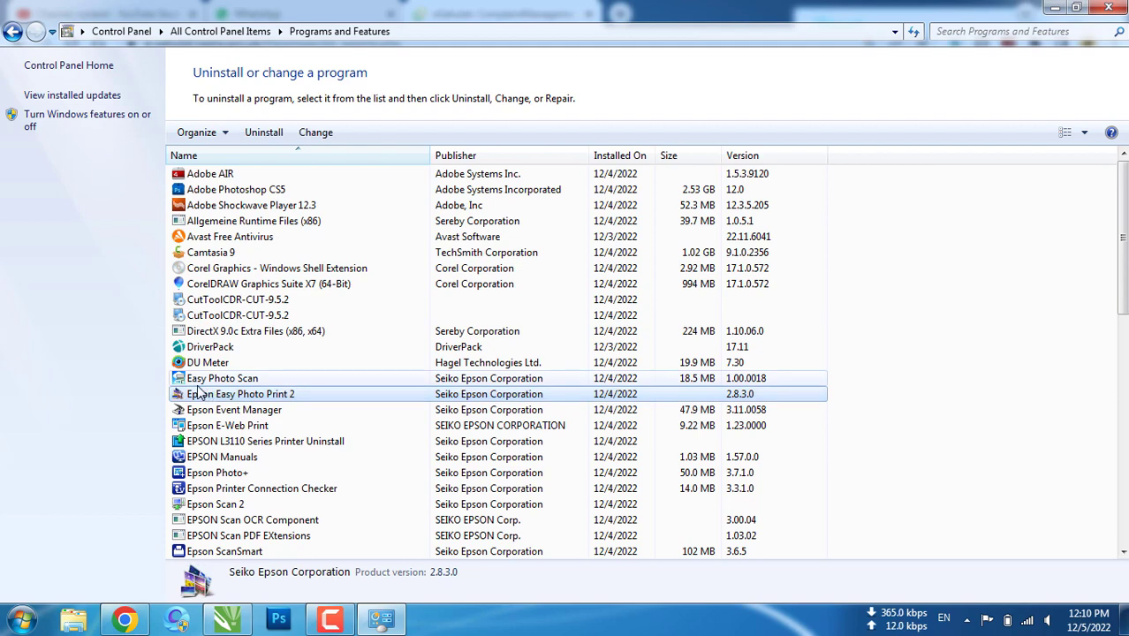
key(j)
click(205, 190)
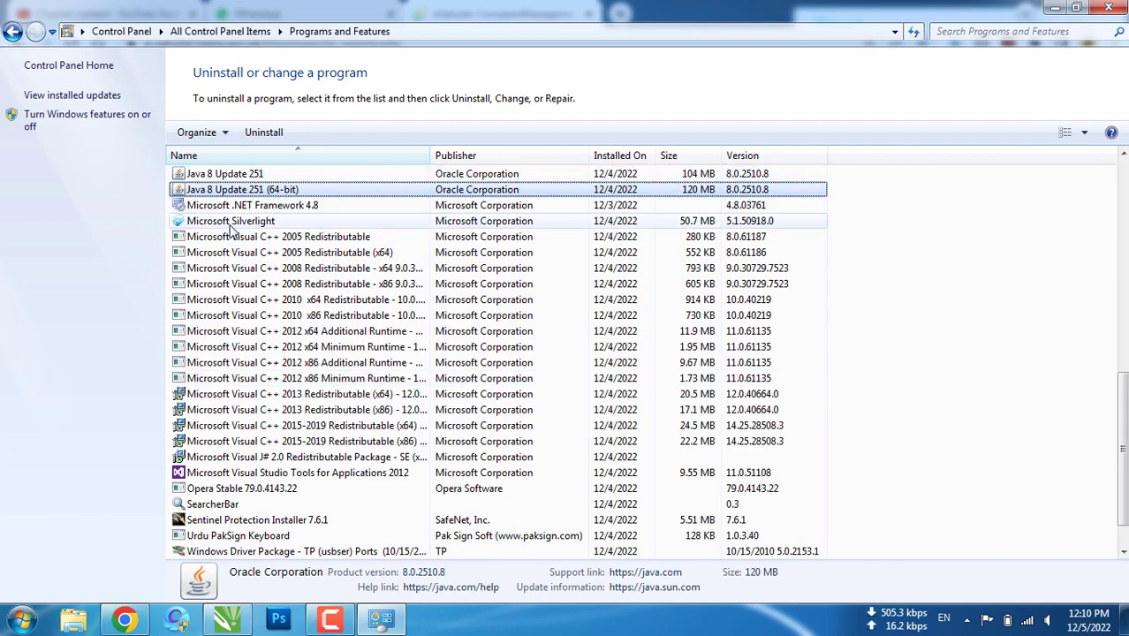
scroll(225, 283, up, 2)
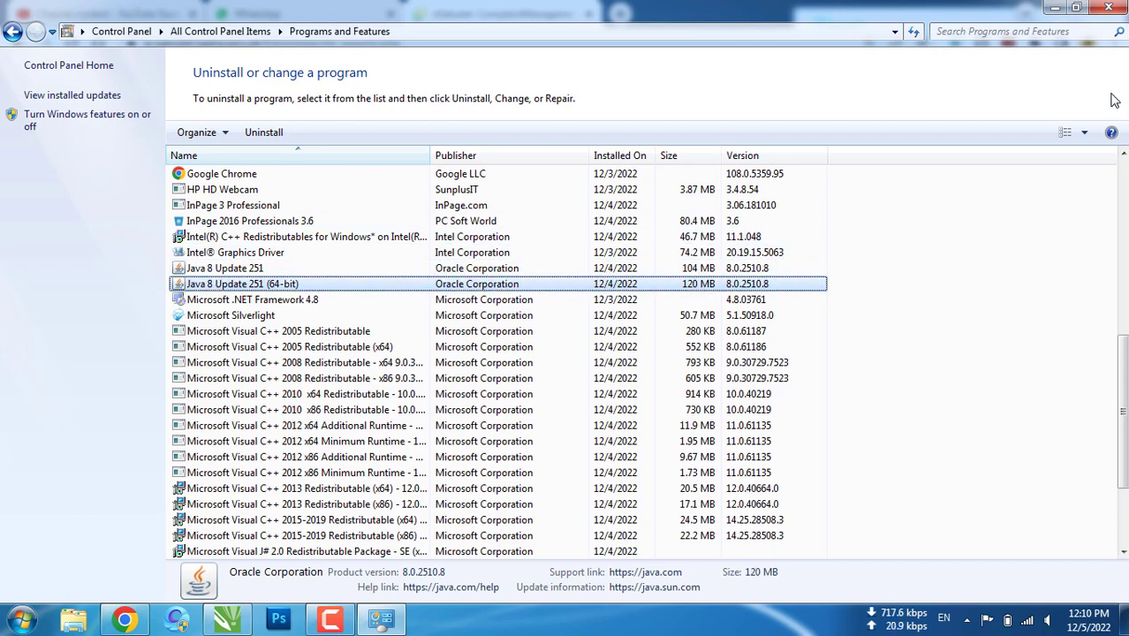
click(1108, 7)
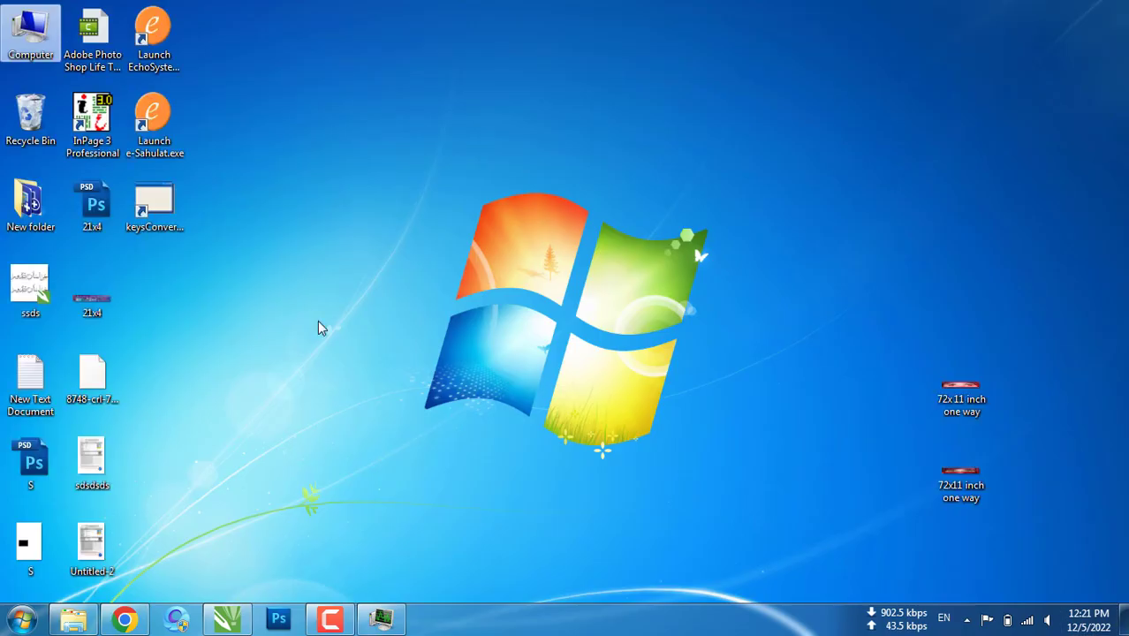
Start Launch e-Sahulat.exe from the desktop, dismiss the already-running notice, and relaunch it to reach the Welcome login
key(super+d)
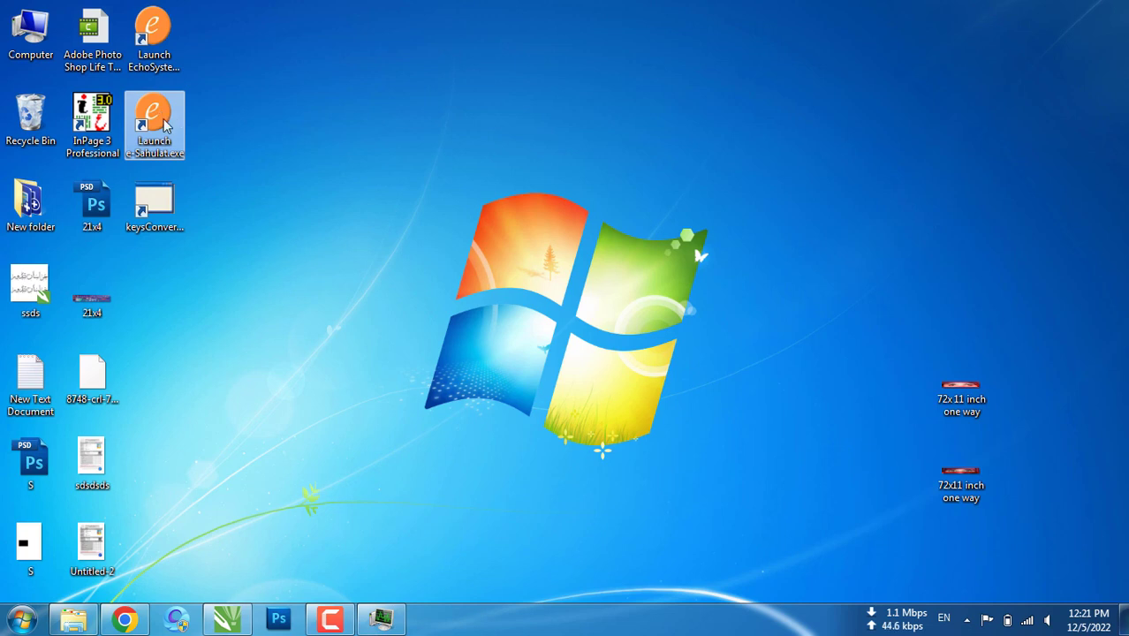
double_click(165, 126)
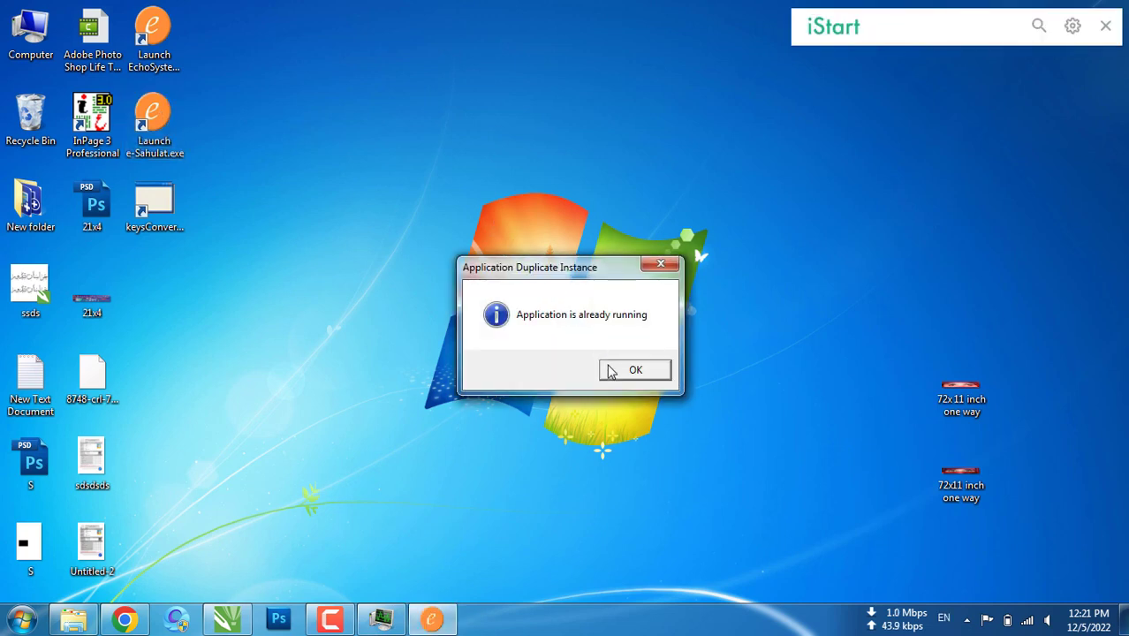
click(639, 377)
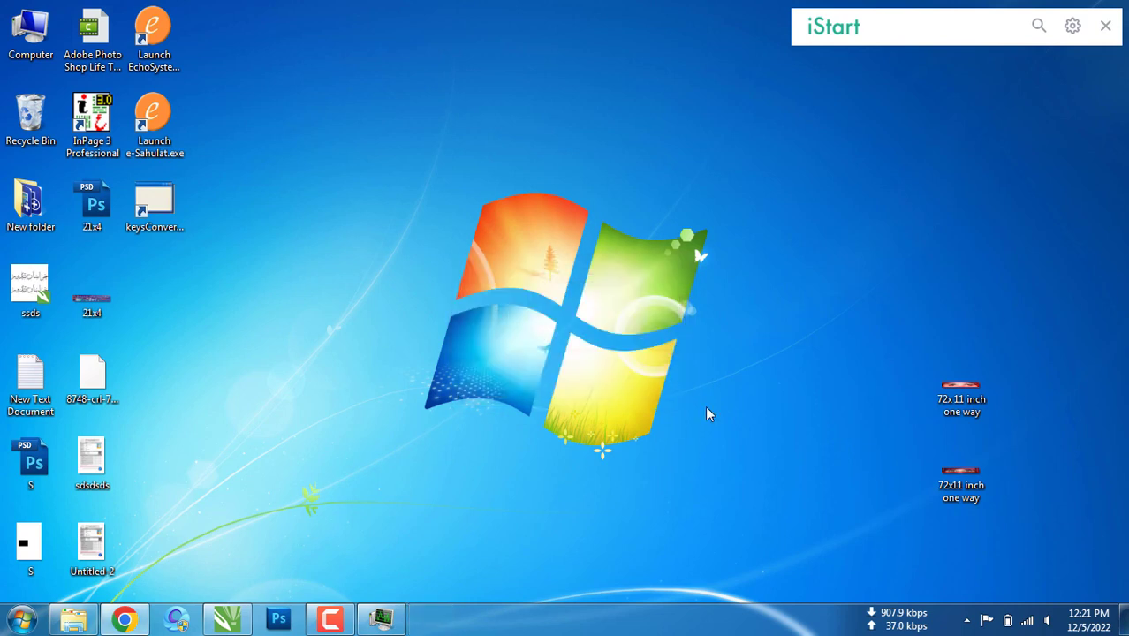
click(967, 620)
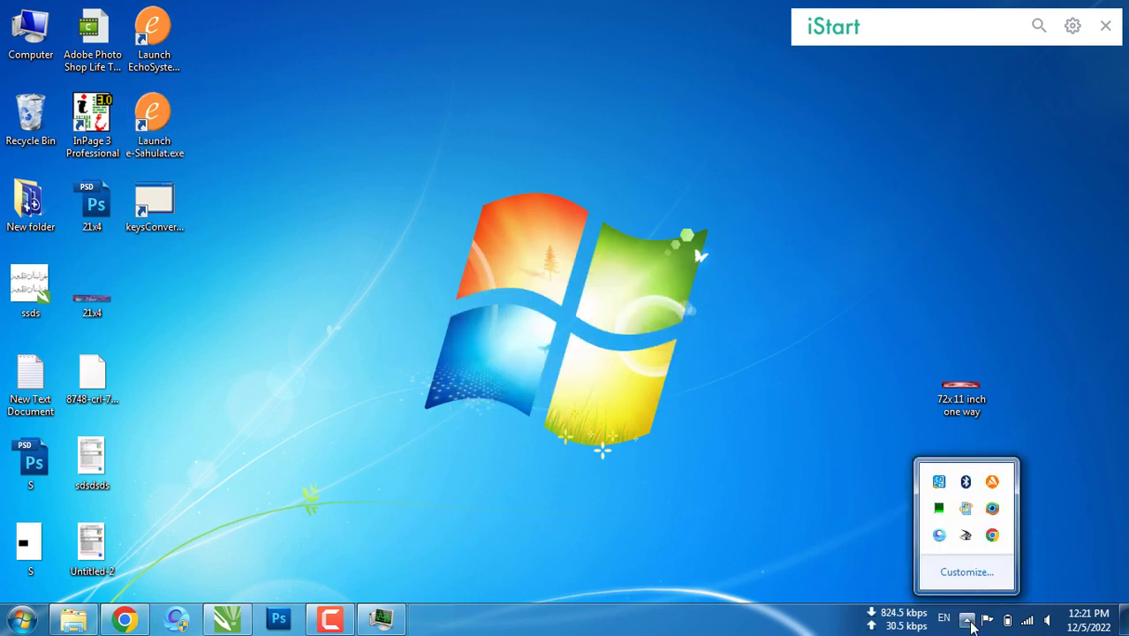
click(746, 487)
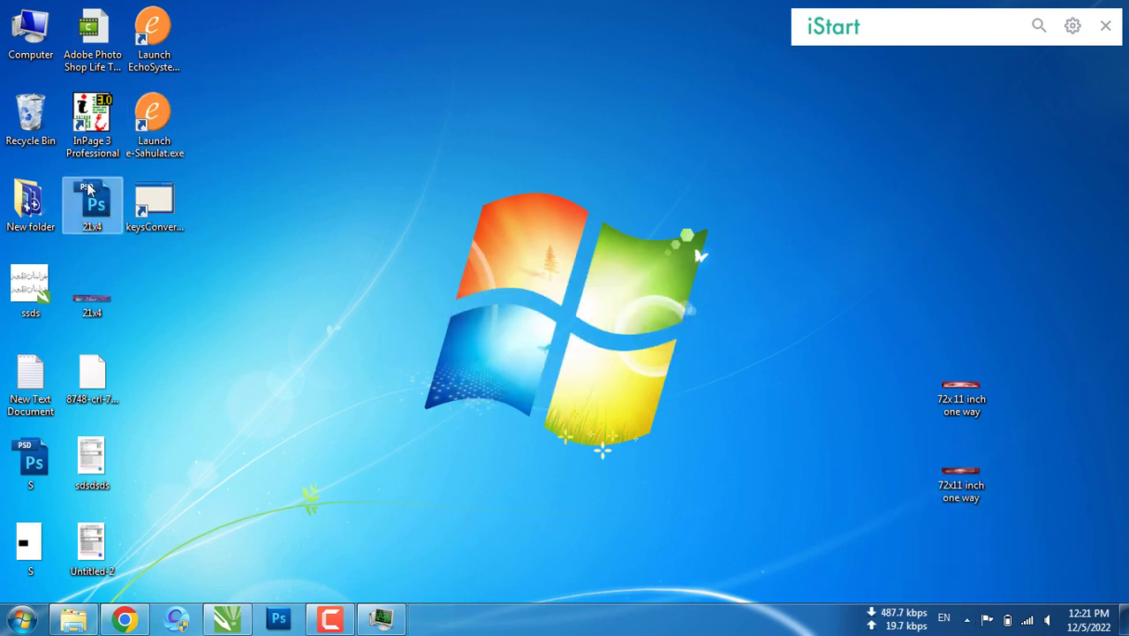
double_click(164, 130)
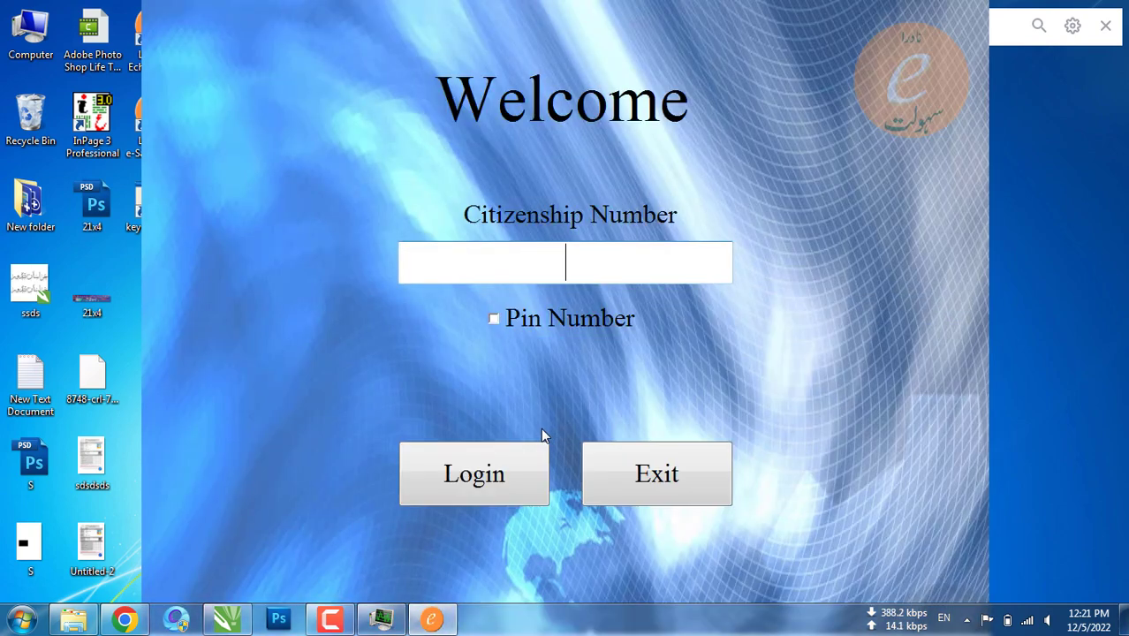
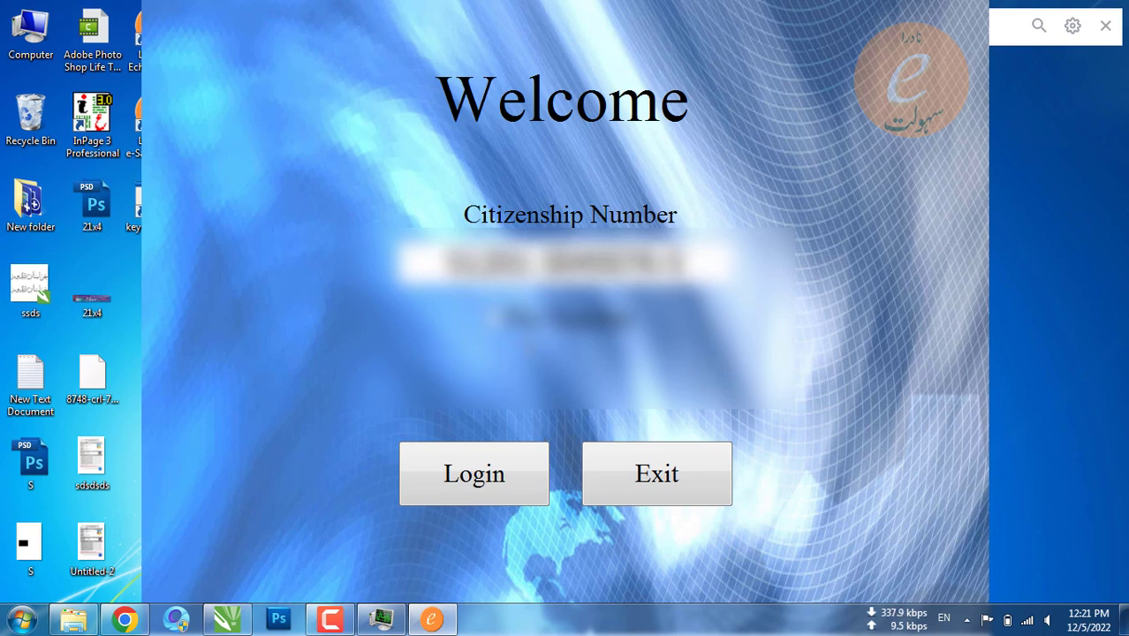
Sign in with the citizenship number and PIN number, then pick English as the language
key(Return)
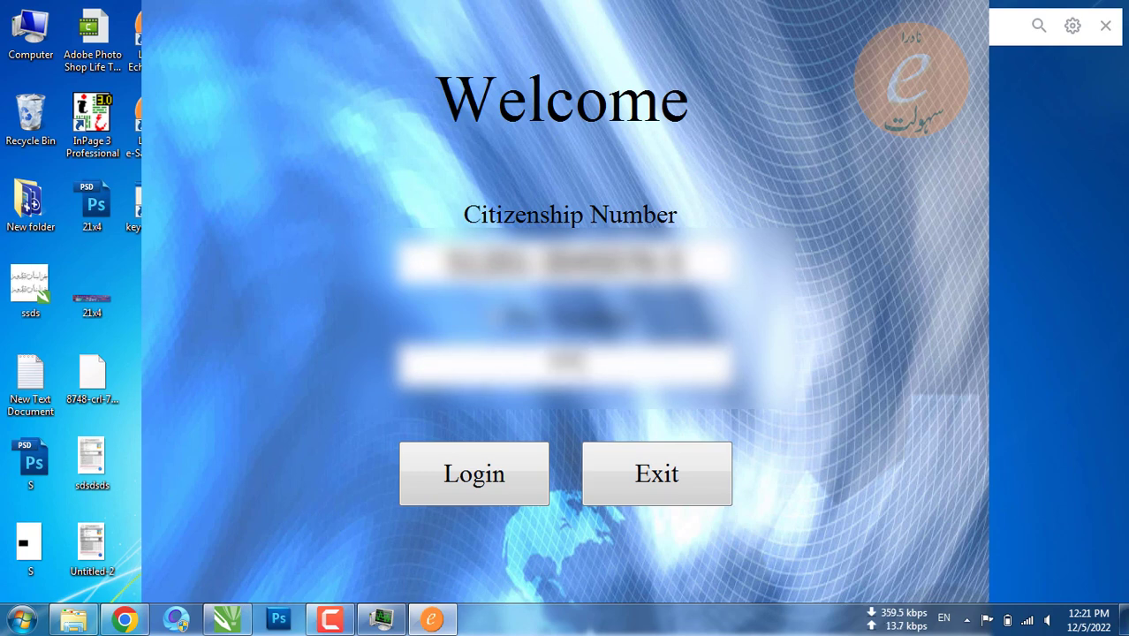
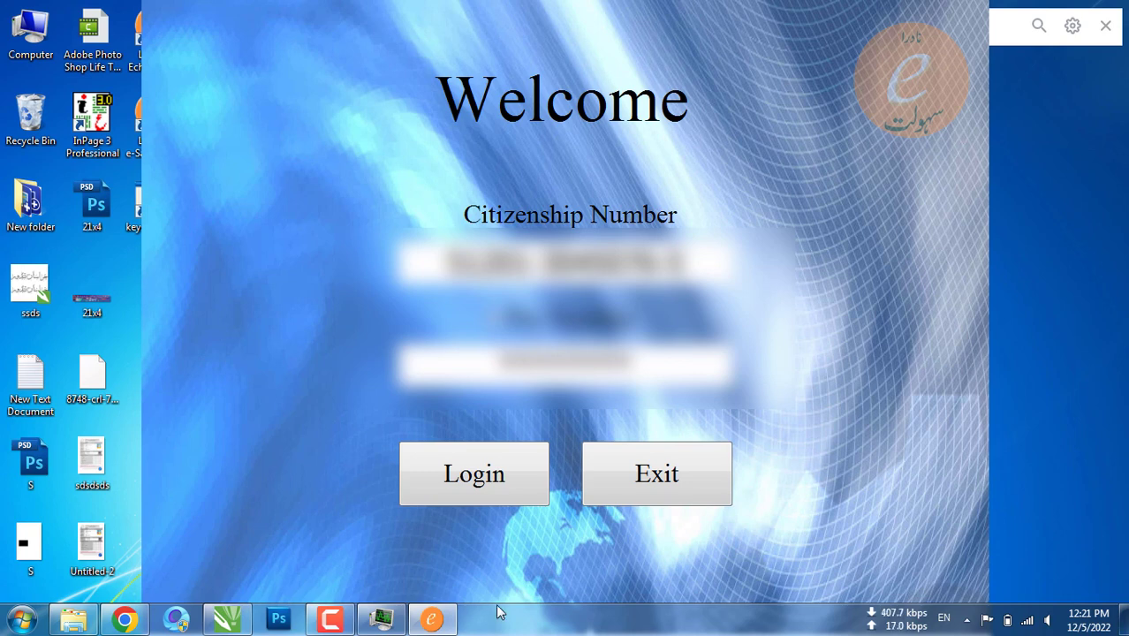
key(Return)
click(494, 499)
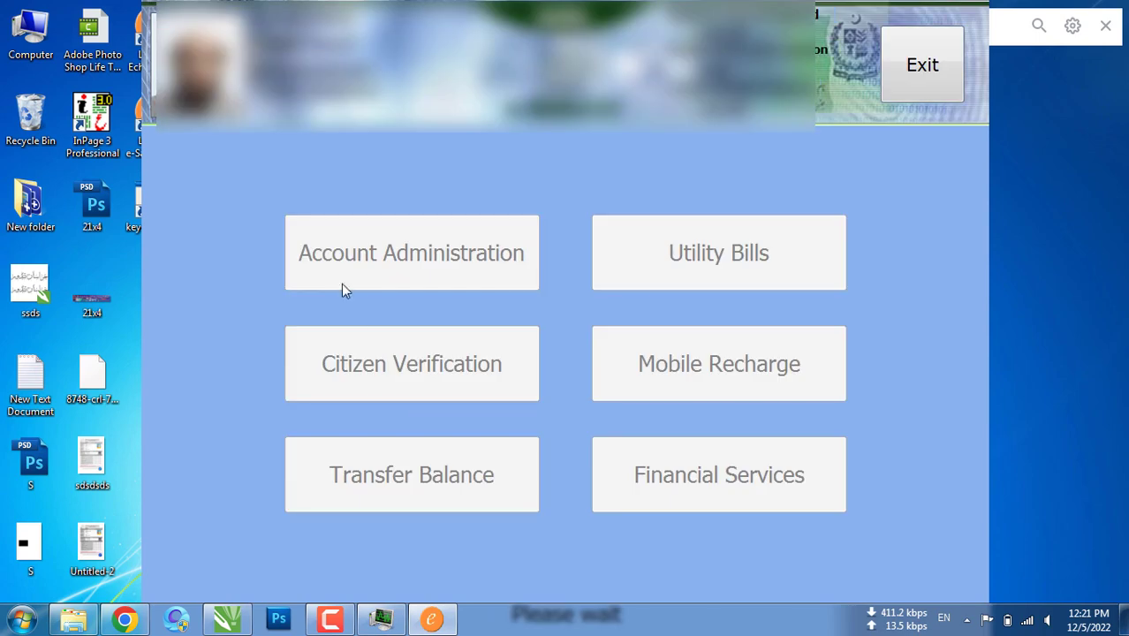